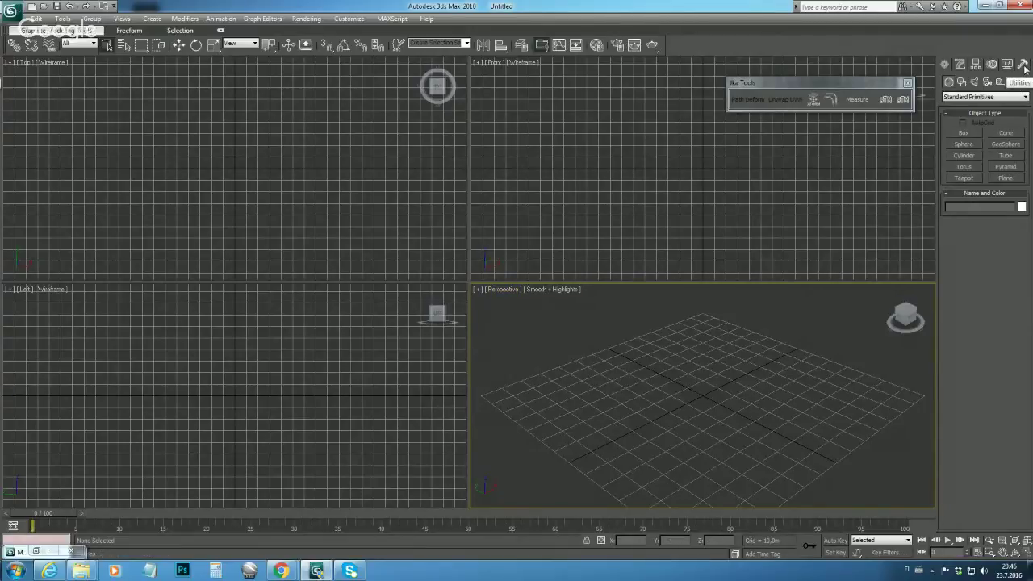
# Load GMT Converter v2.52u from the Utilities panel's More... list.
pyautogui.click(1023, 64)
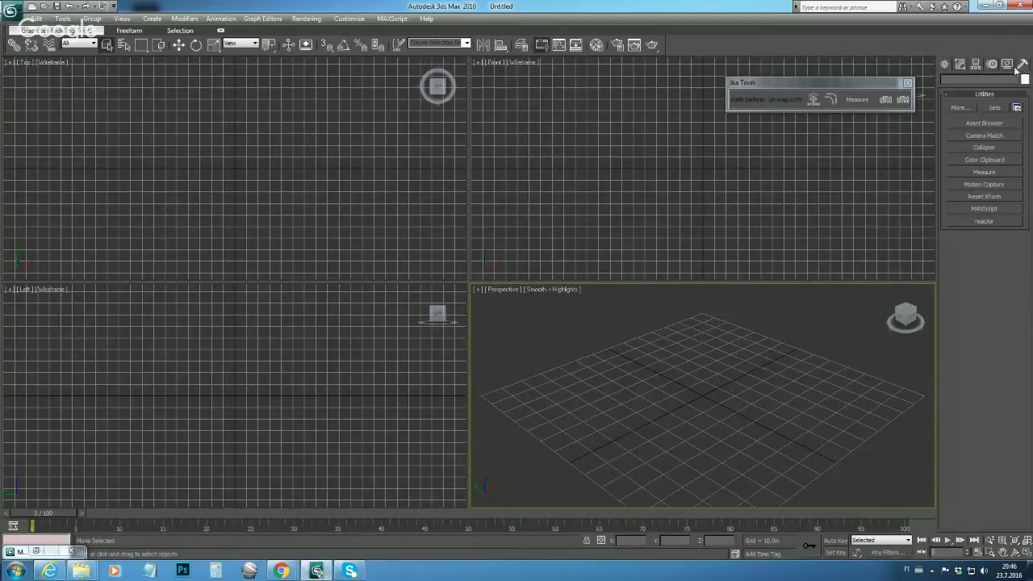
pyautogui.click(960, 107)
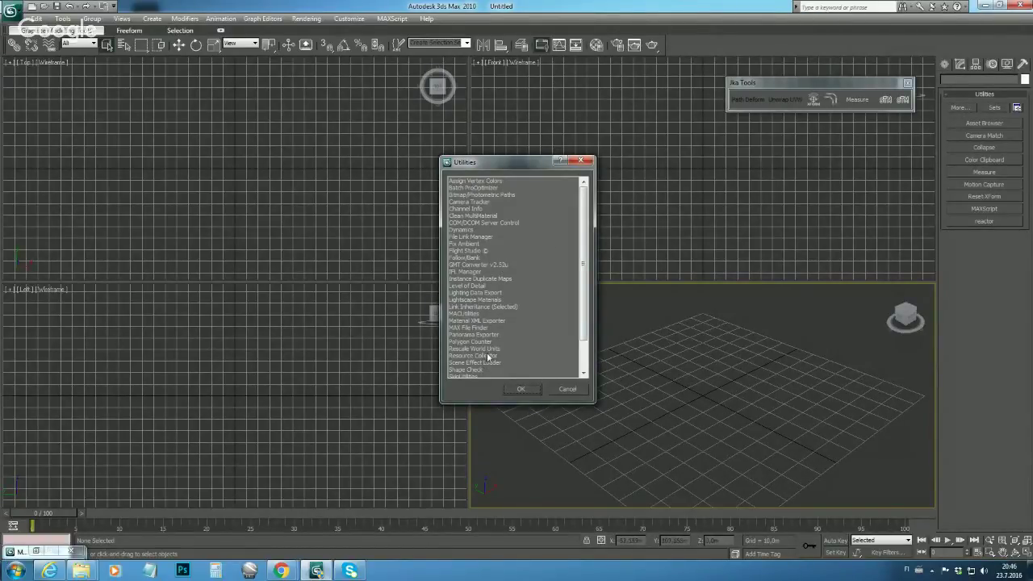
pyautogui.click(474, 265)
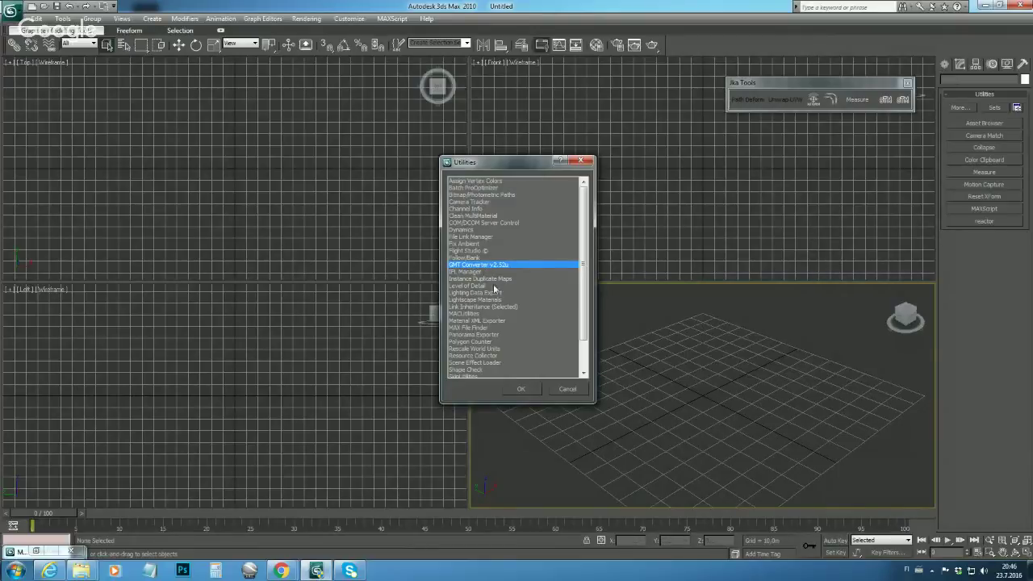
pyautogui.click(518, 390)
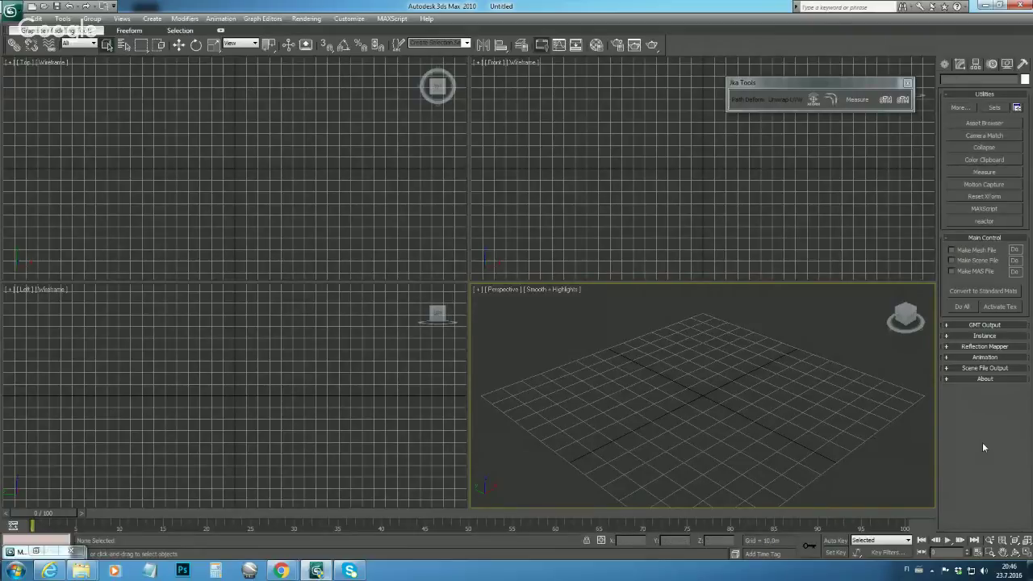
# Expand GMT Output and browse the mesh folder tree to rFactor2\ModDev\Locations.
pyautogui.click(948, 325)
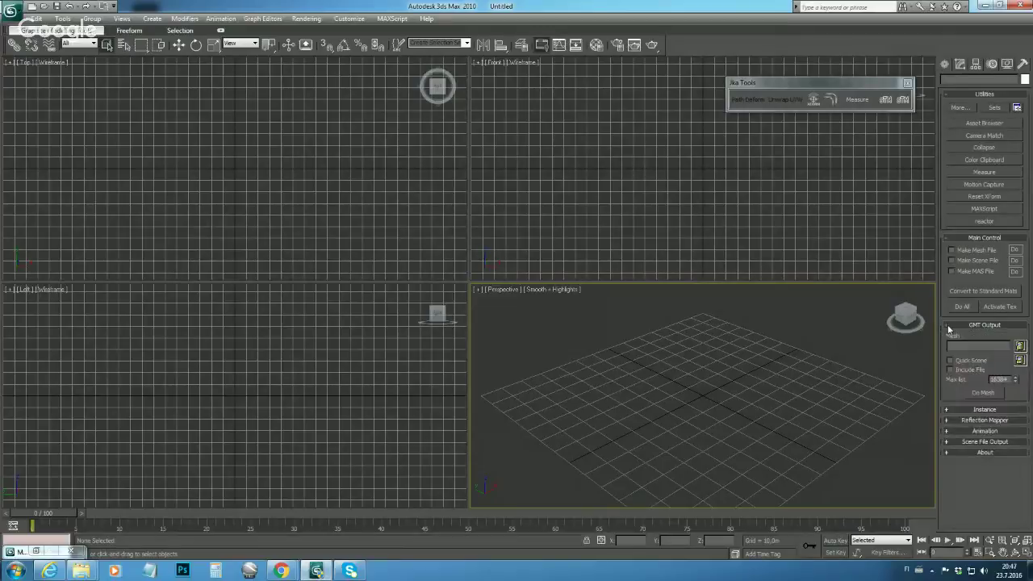
pyautogui.click(1019, 346)
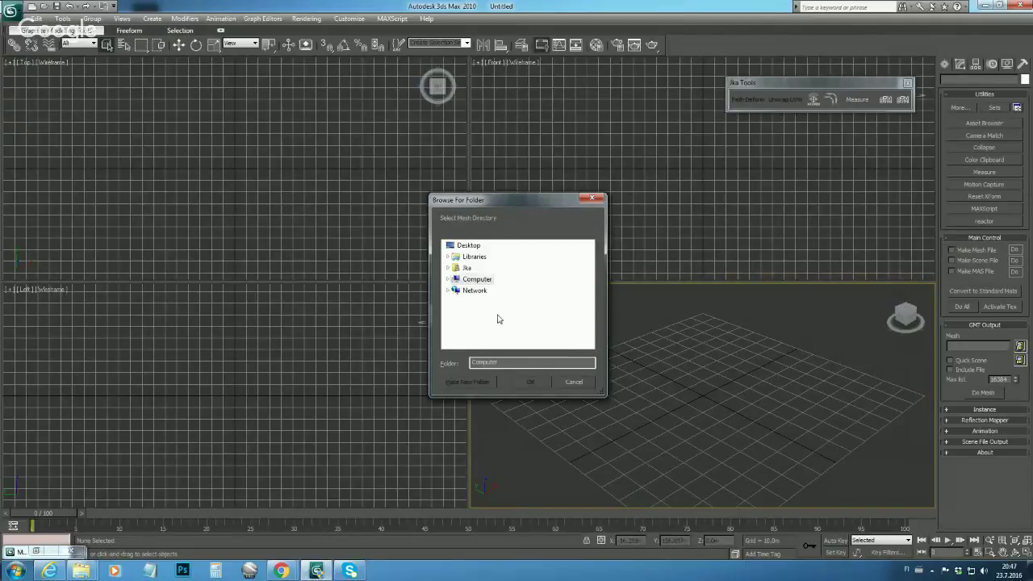
pyautogui.doubleClick(478, 259)
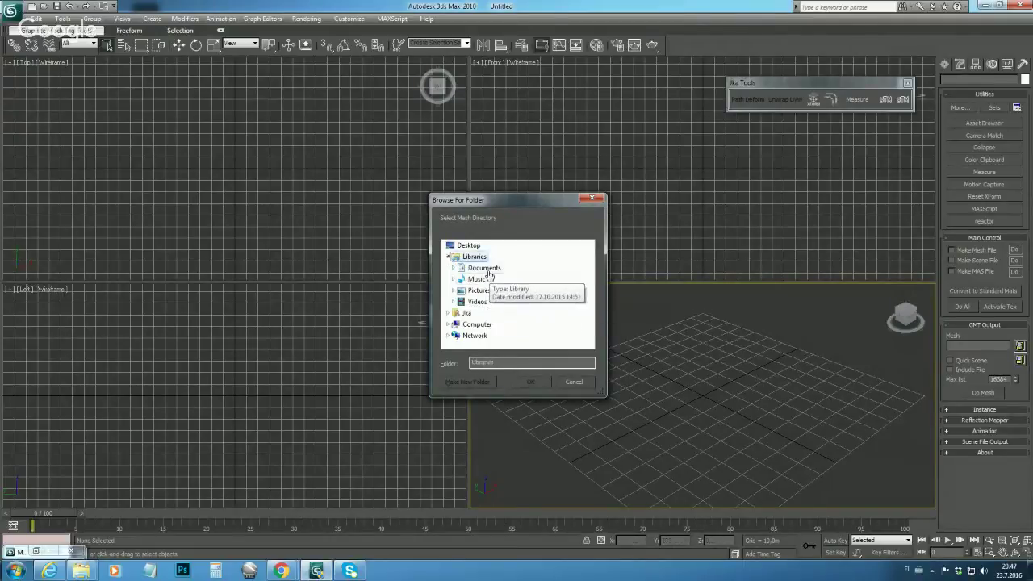
pyautogui.doubleClick(485, 268)
pyautogui.doubleClick(494, 279)
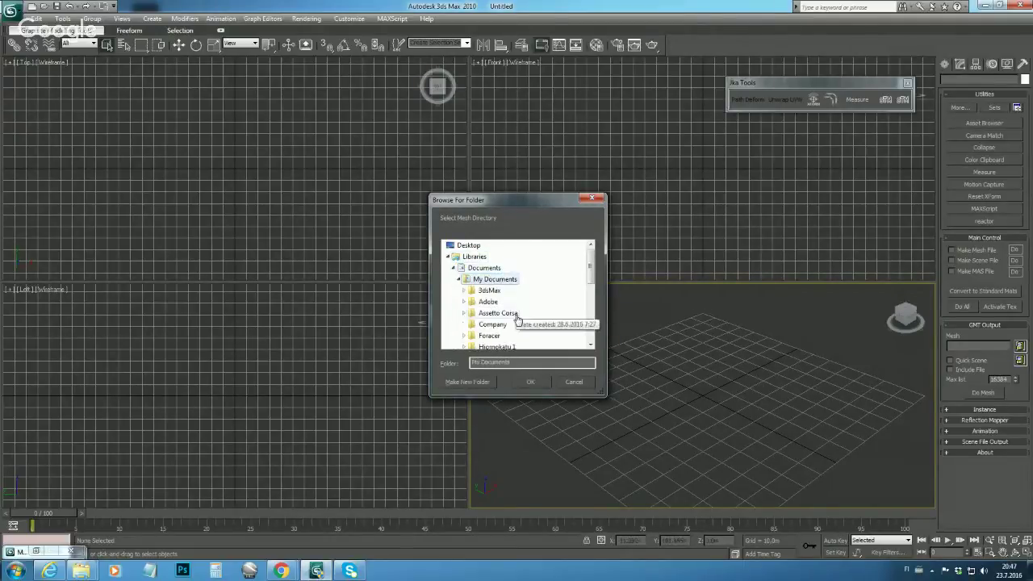
pyautogui.scroll(-5, 508, 318)
pyautogui.doubleClick(486, 278)
pyautogui.scroll(-2, 508, 299)
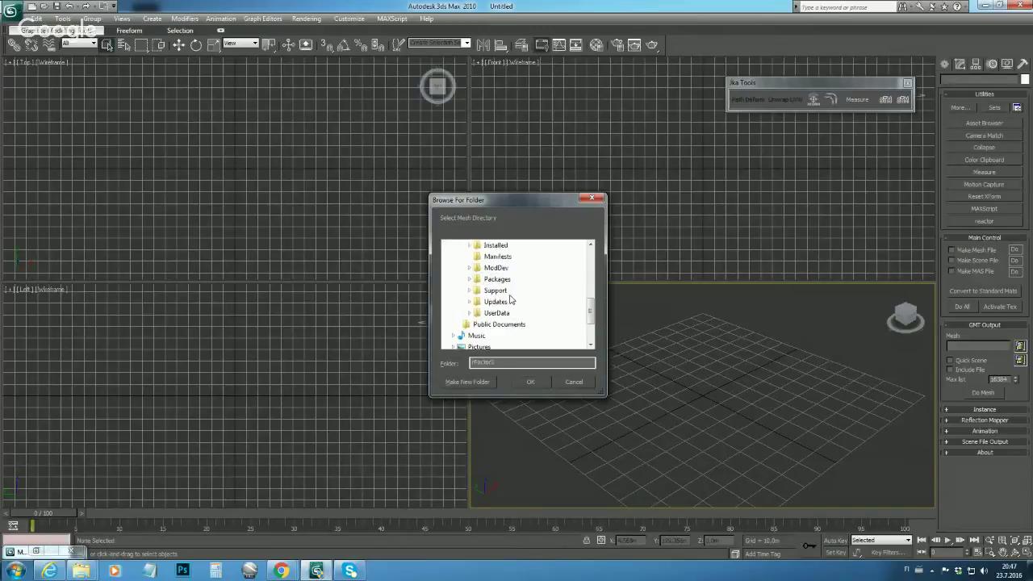
pyautogui.scroll(2, 508, 303)
pyautogui.doubleClick(499, 302)
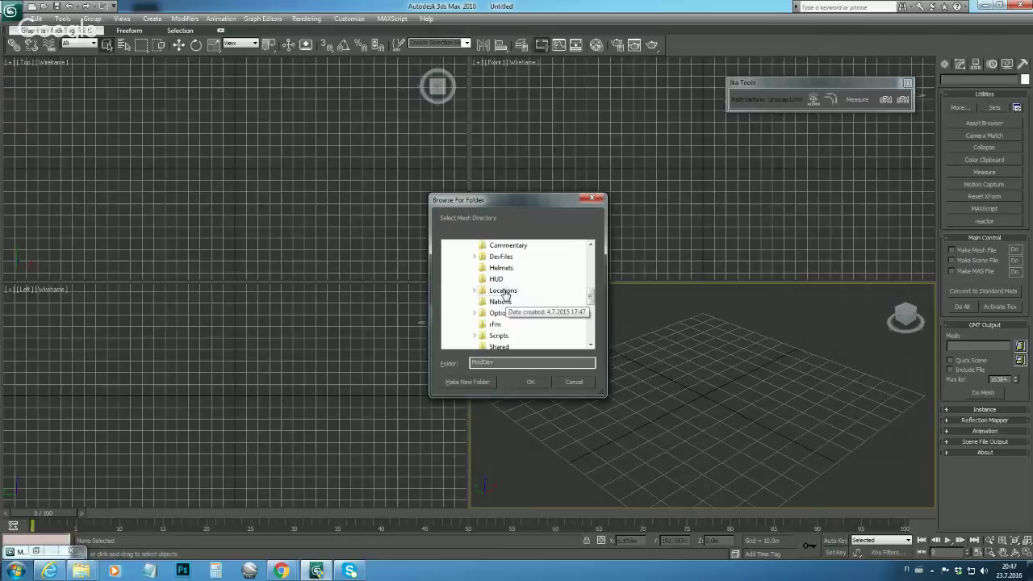
pyautogui.doubleClick(500, 291)
pyautogui.scroll(-6, 528, 304)
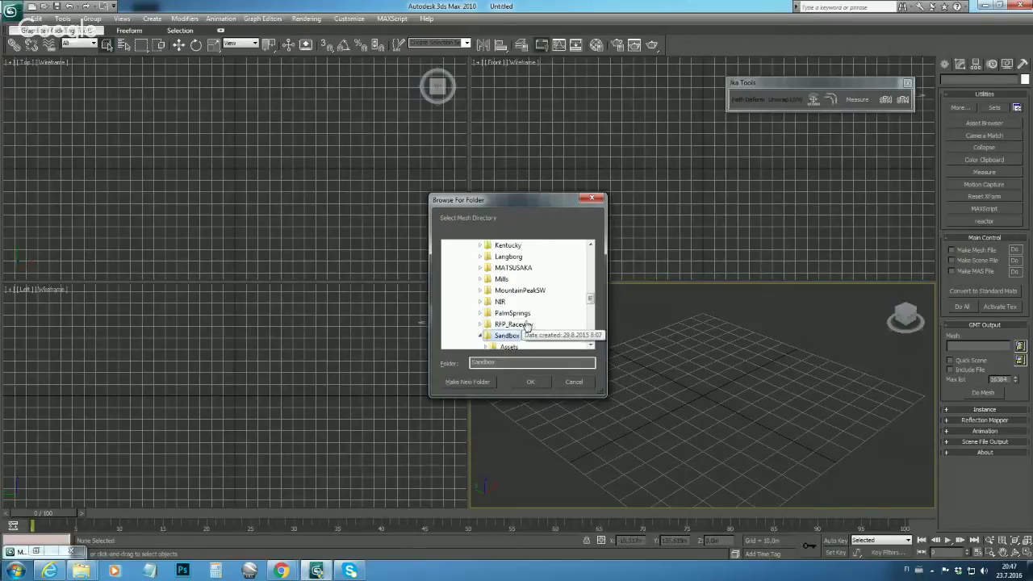
# Pick Sandbox\Assets\GMT as the mesh output folder.
pyautogui.click(520, 314)
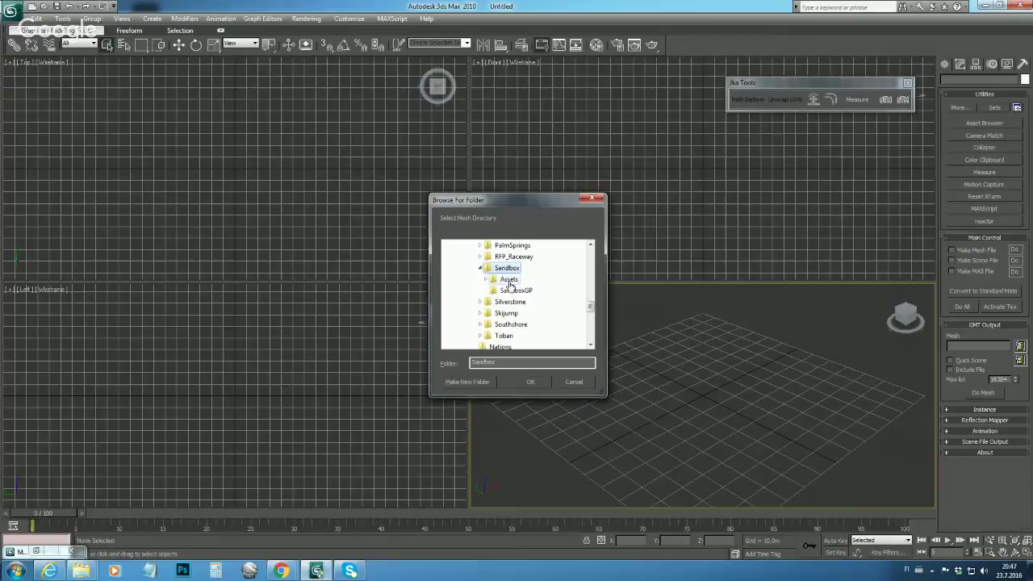
pyautogui.doubleClick(509, 281)
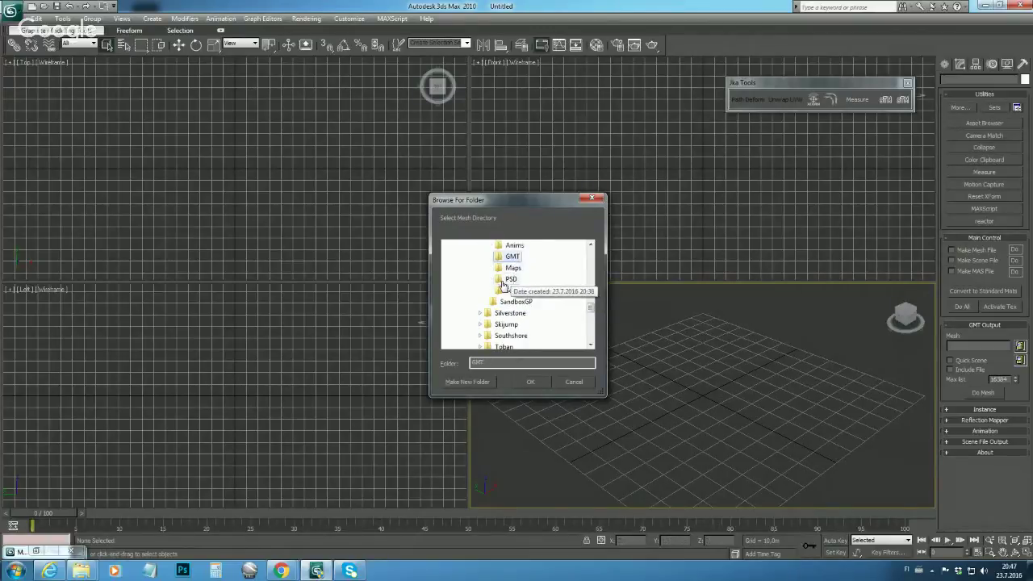
pyautogui.click(513, 257)
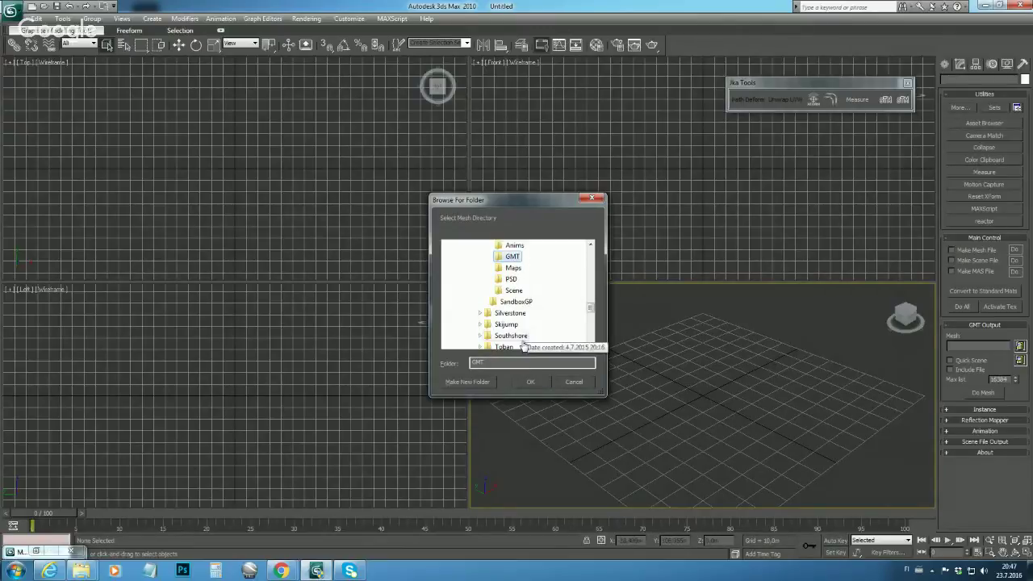
pyautogui.click(530, 381)
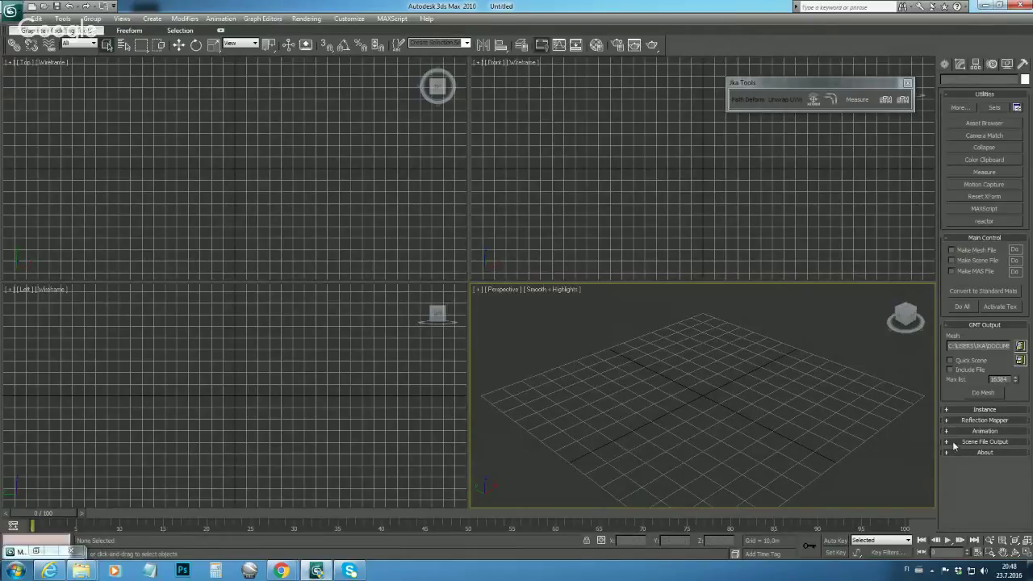
# Check the Instance and Reflection Mapper rollouts, then expand Scene File Output.
pyautogui.click(954, 410)
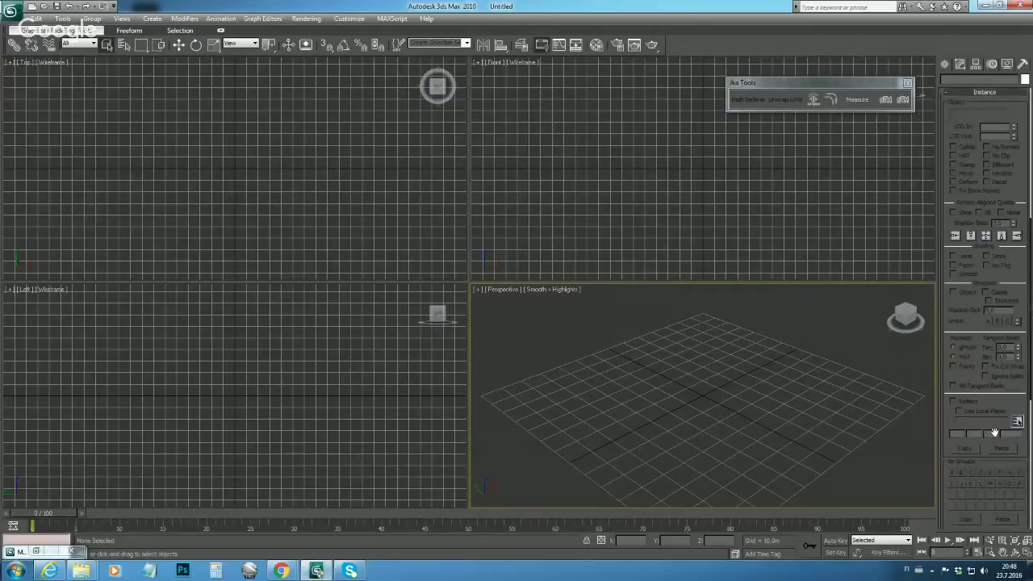
pyautogui.scroll(2, 963, 325)
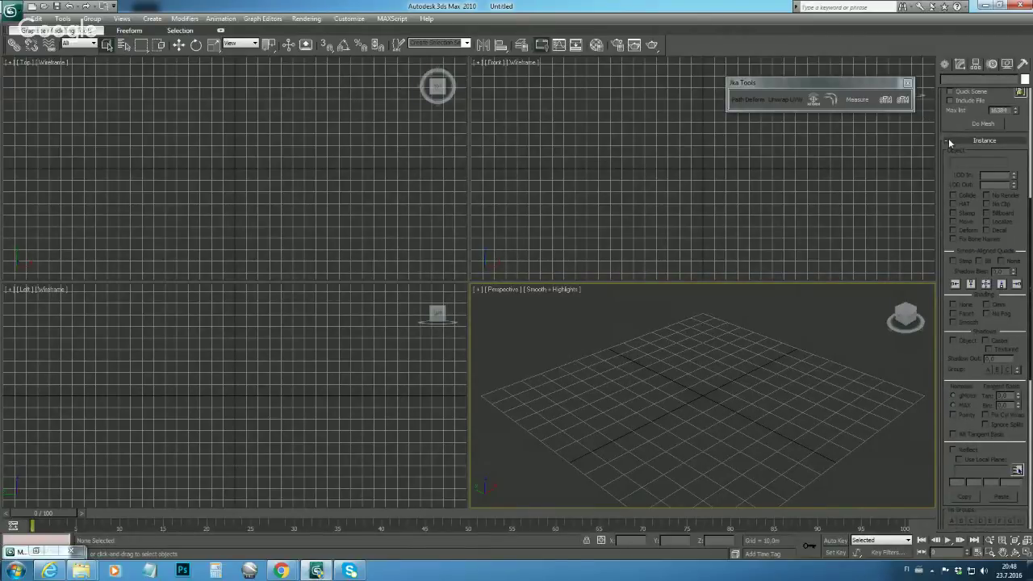
pyautogui.click(948, 140)
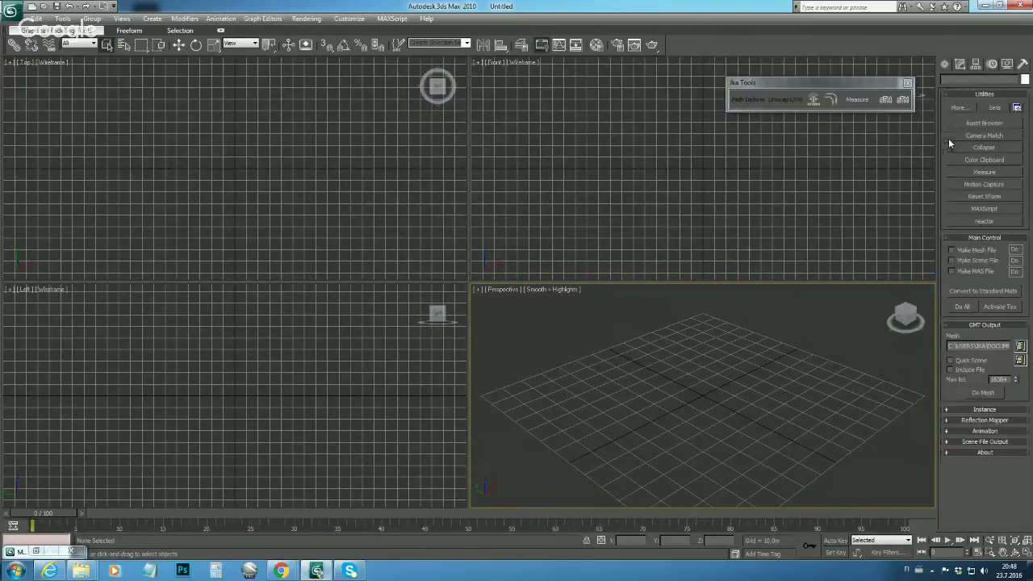
pyautogui.click(949, 419)
pyautogui.scroll(-1, 950, 331)
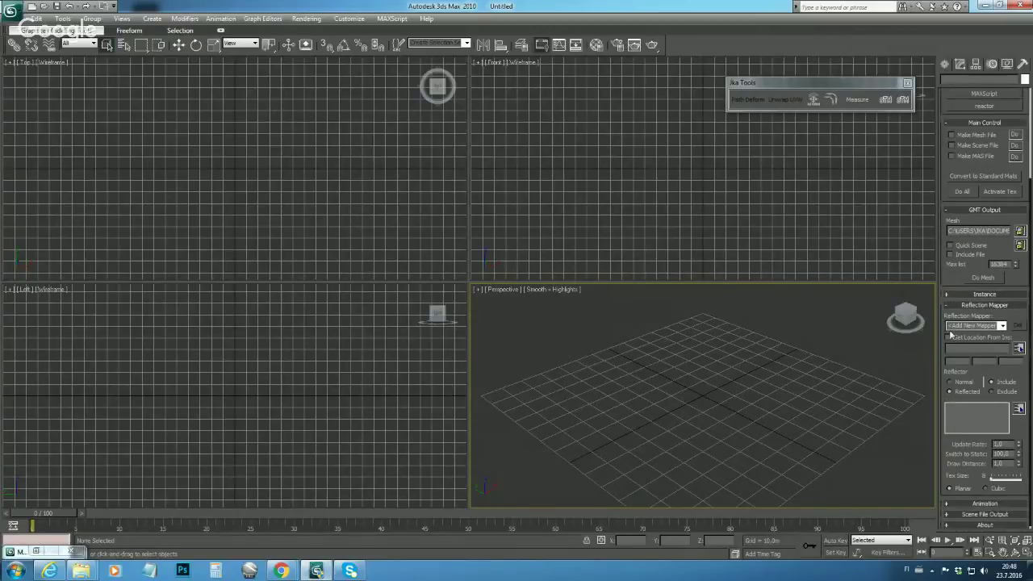
pyautogui.scroll(-1, 950, 333)
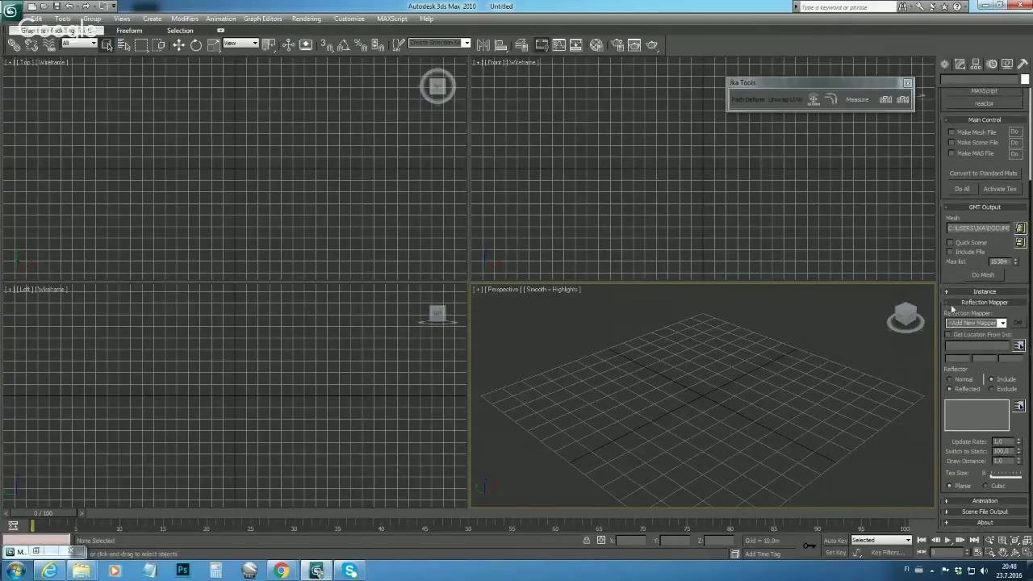
pyautogui.click(951, 304)
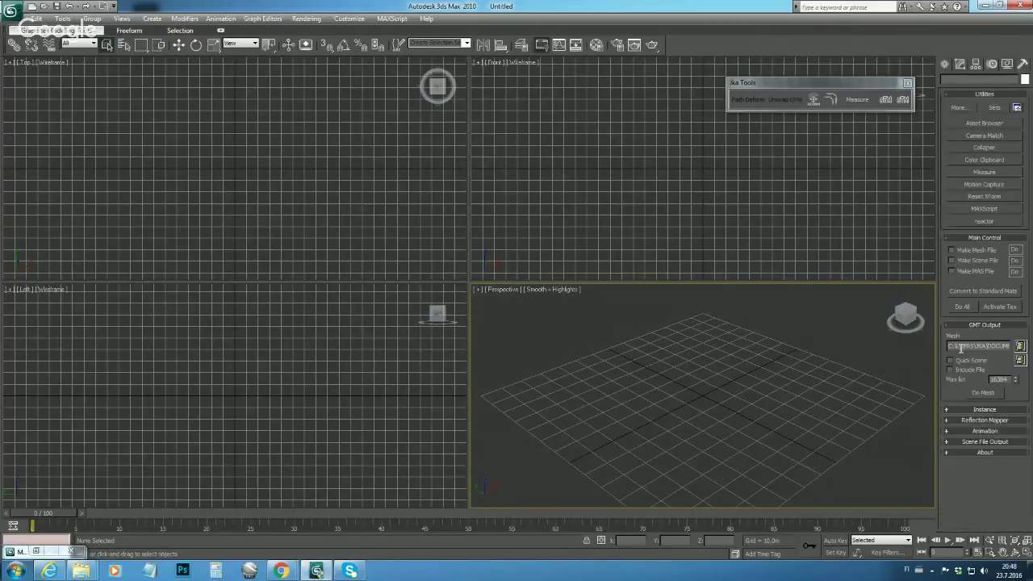
pyautogui.click(952, 446)
pyautogui.scroll(-5, 960, 413)
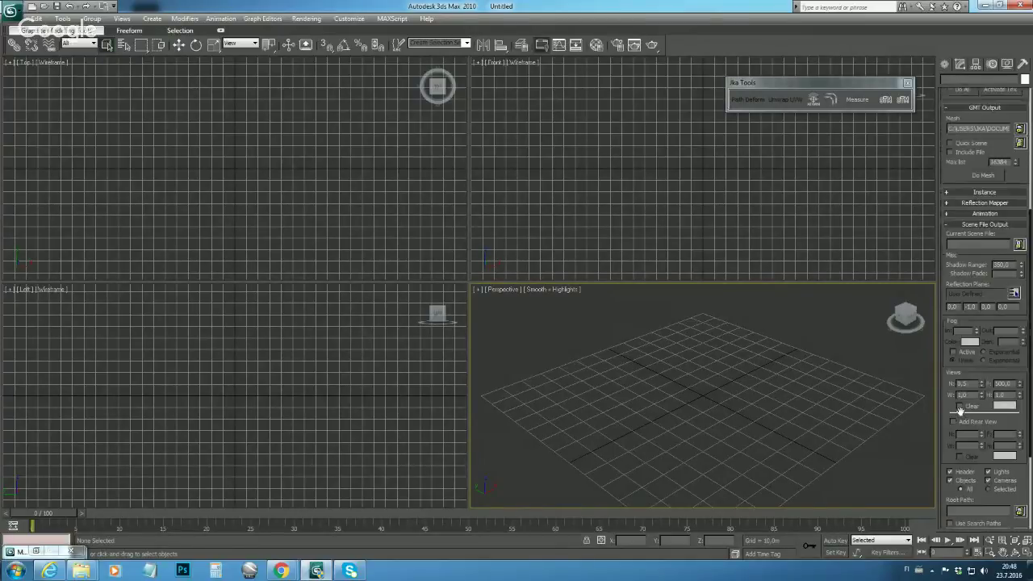
pyautogui.scroll(-2, 959, 411)
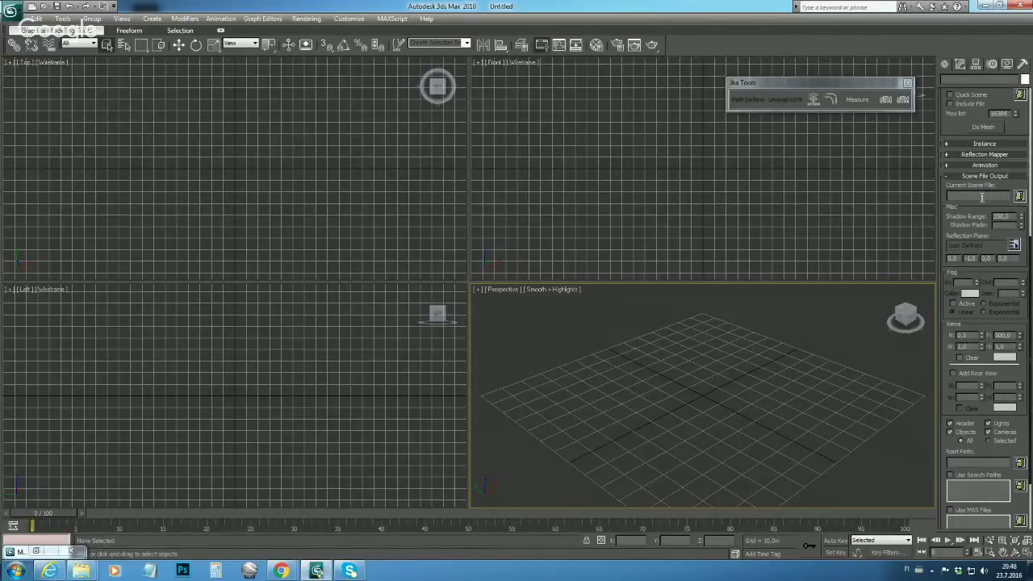
# Set the scene output file to SandboxGP.scn in the Sandbox\SandboxGP folder.
pyautogui.click(1017, 197)
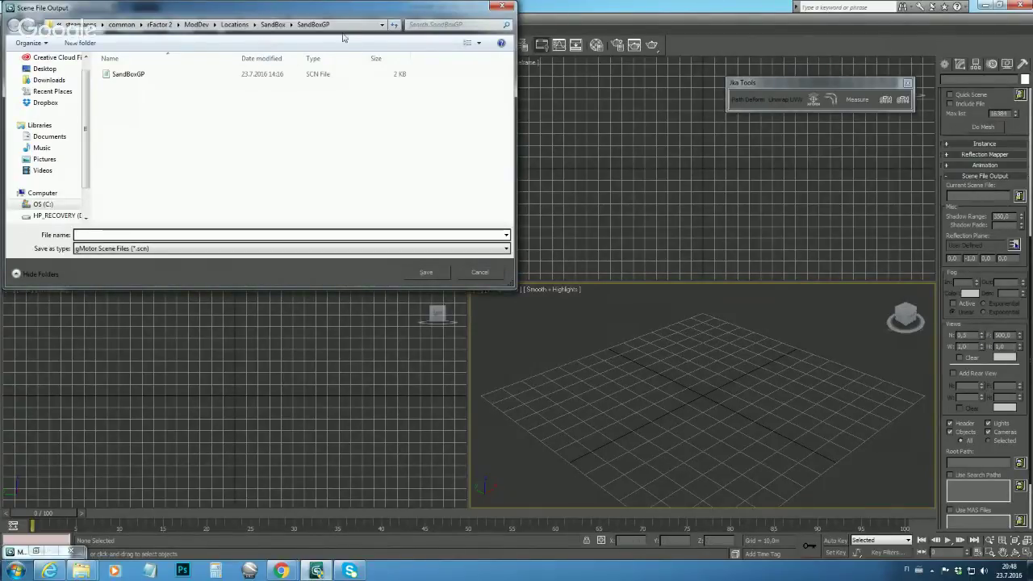
pyautogui.click(382, 24)
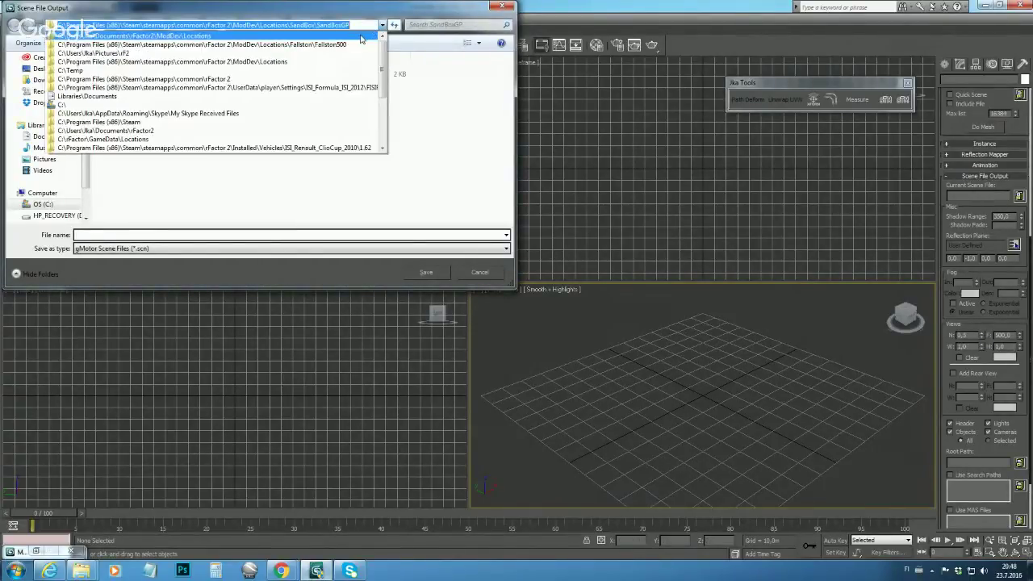
pyautogui.click(361, 36)
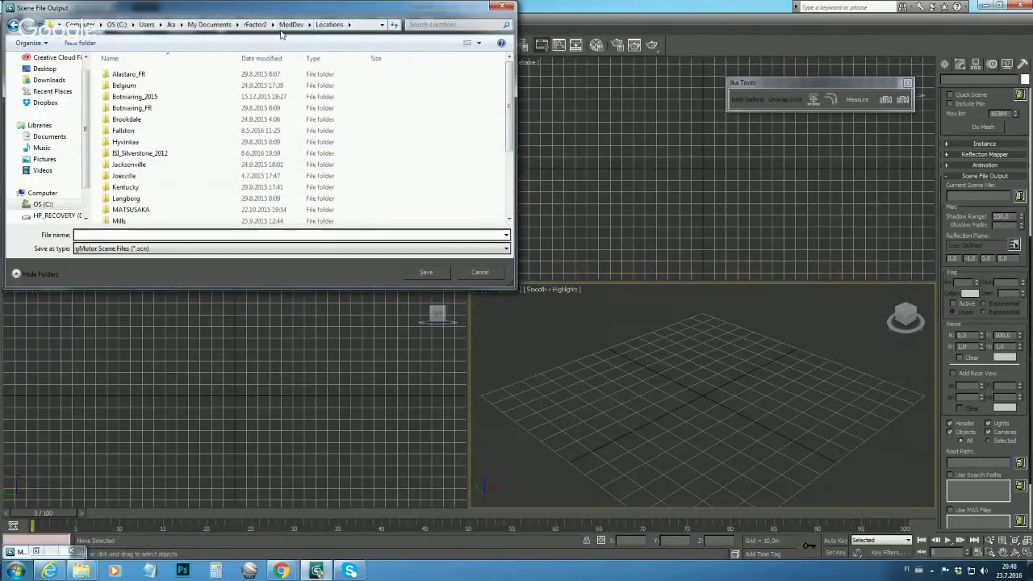
pyautogui.click(138, 191)
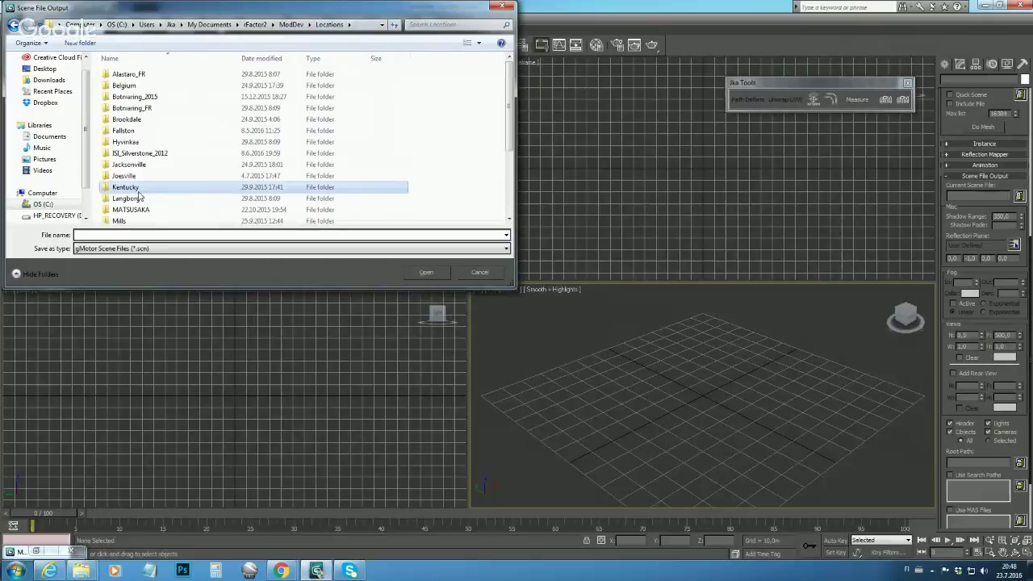
pyautogui.scroll(-3, 139, 193)
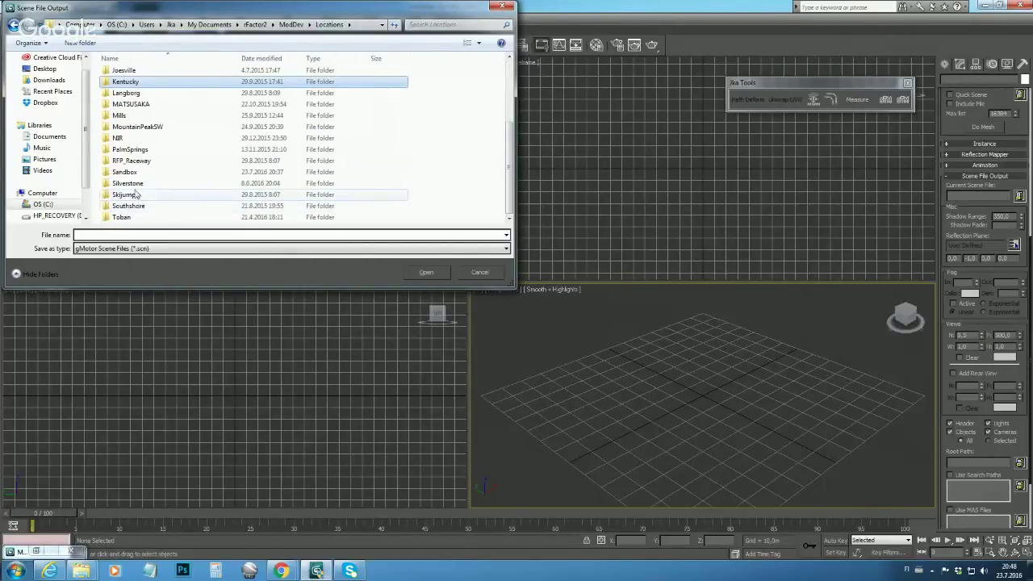
pyautogui.doubleClick(126, 172)
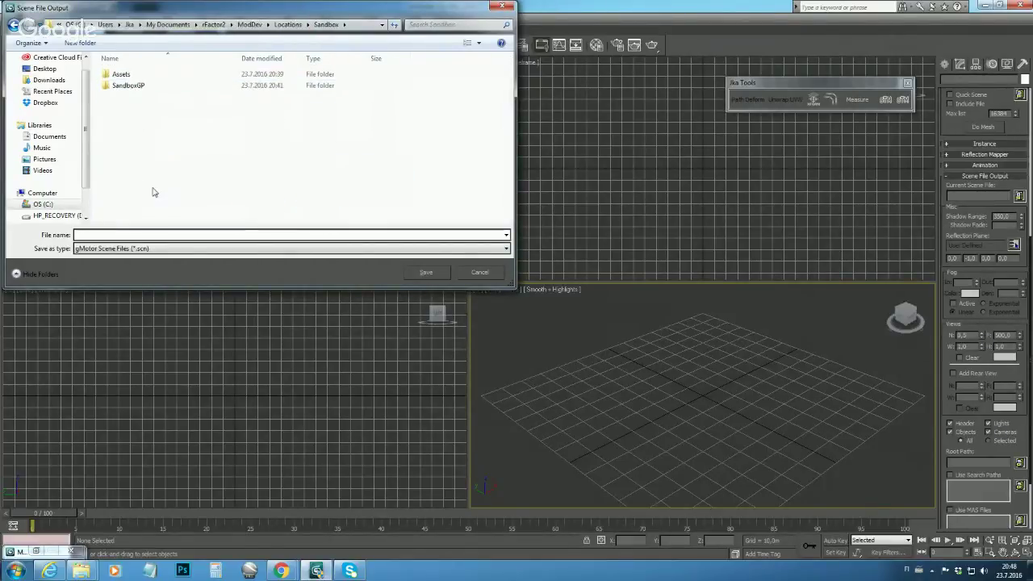
pyautogui.doubleClick(145, 86)
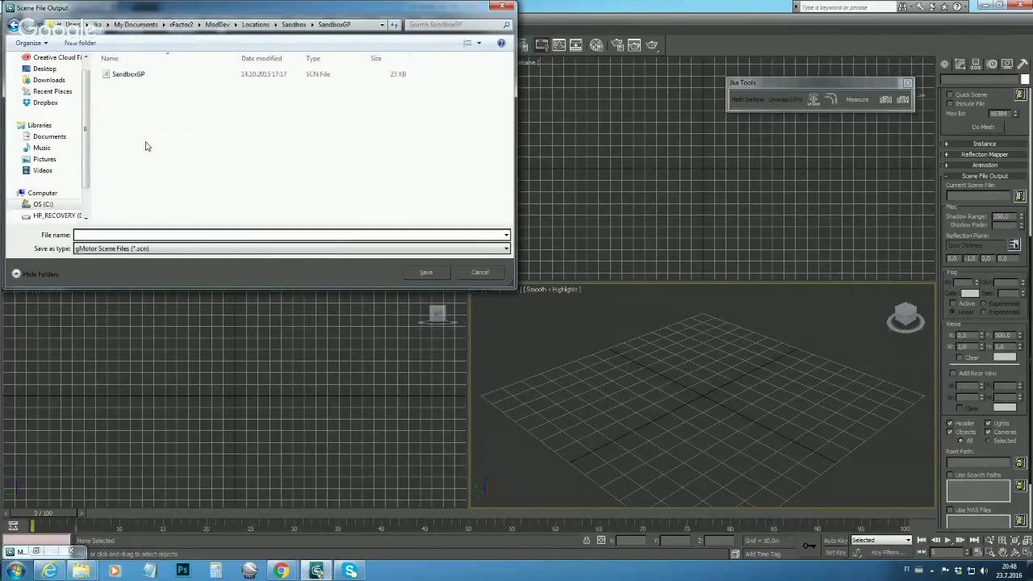
pyautogui.click(129, 76)
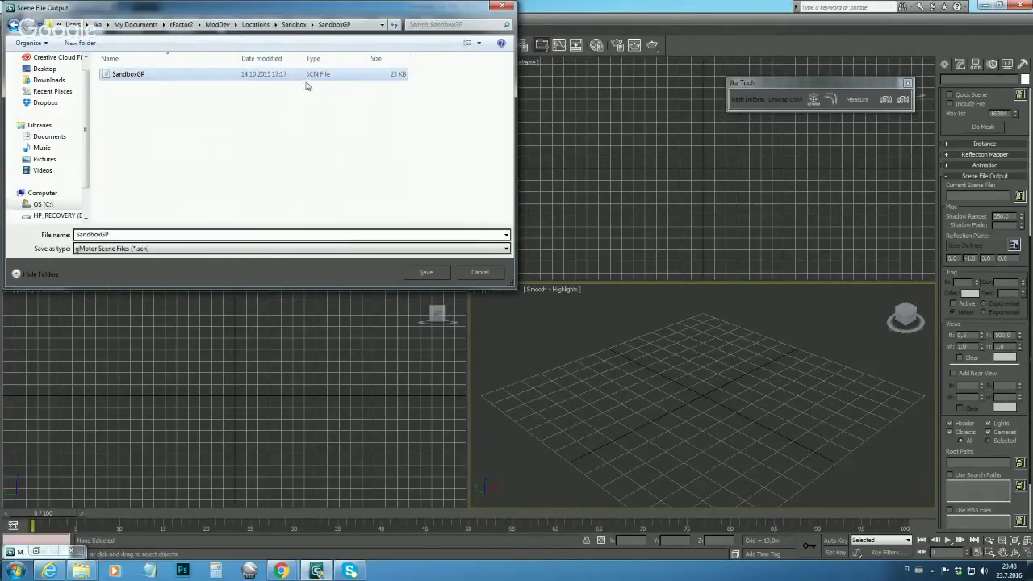
pyautogui.click(425, 273)
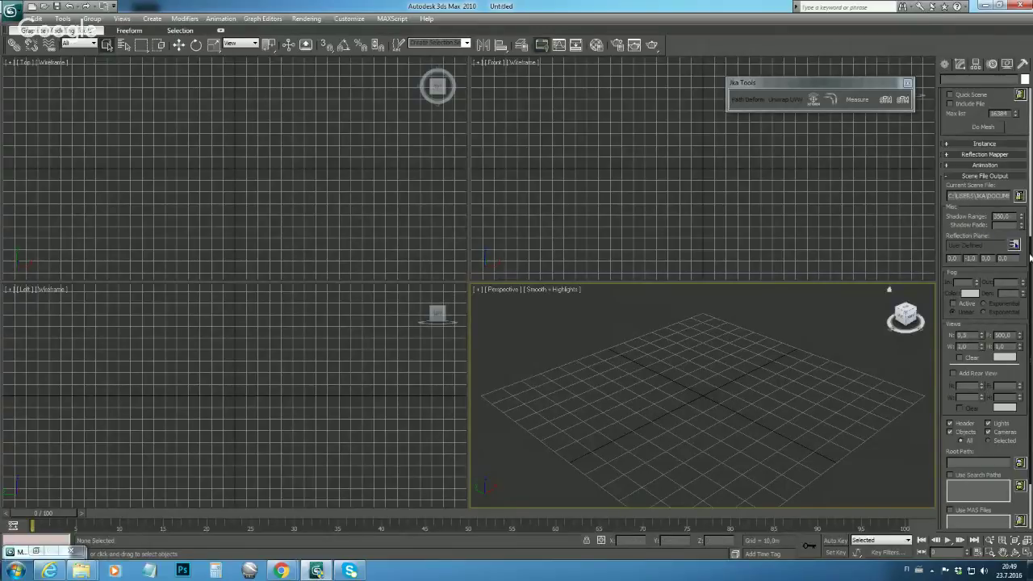
# Enter 0,5 as the near distance in the Views group.
pyautogui.scroll(-3, 1019, 195)
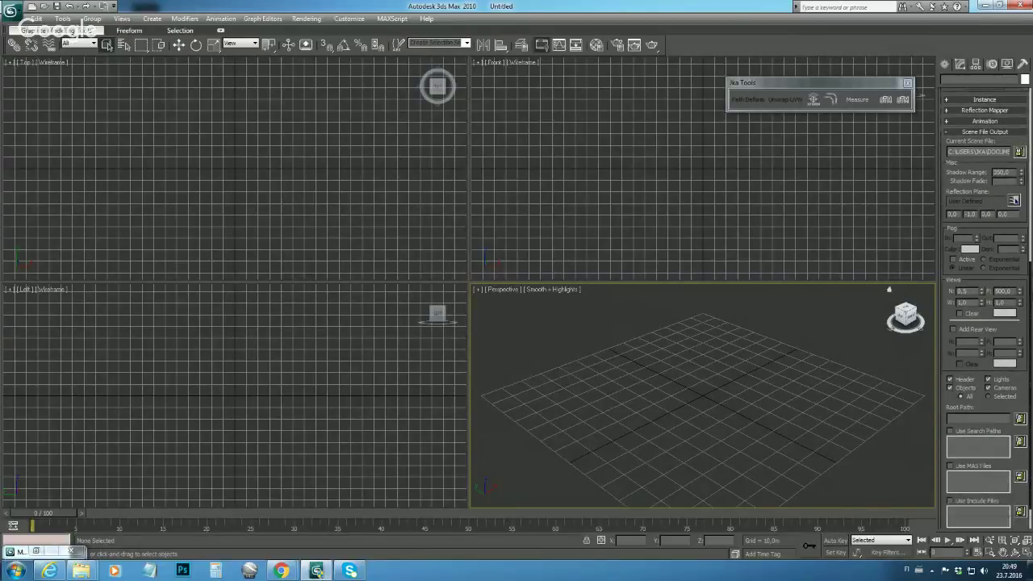
pyautogui.scroll(-1, 985, 306)
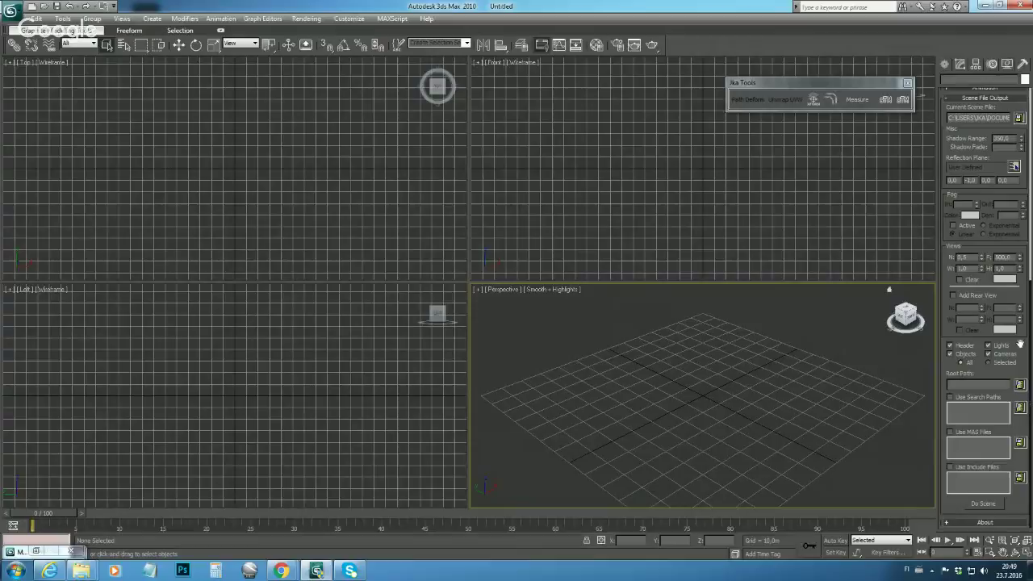
pyautogui.doubleClick(961, 257)
pyautogui.write('0,5')
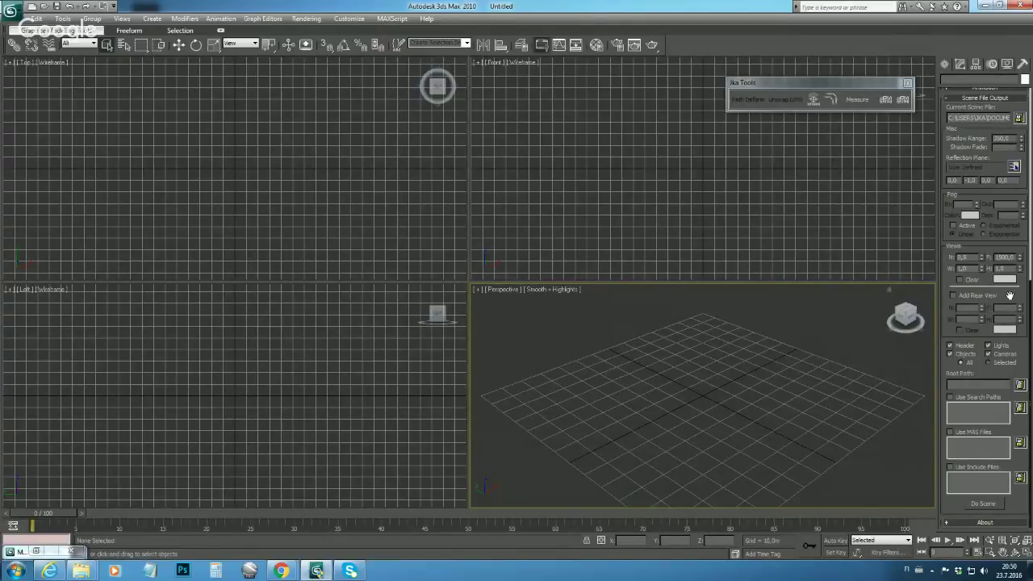
# Tick Add Rear View in the Scene File Output Views group.
pyautogui.click(953, 296)
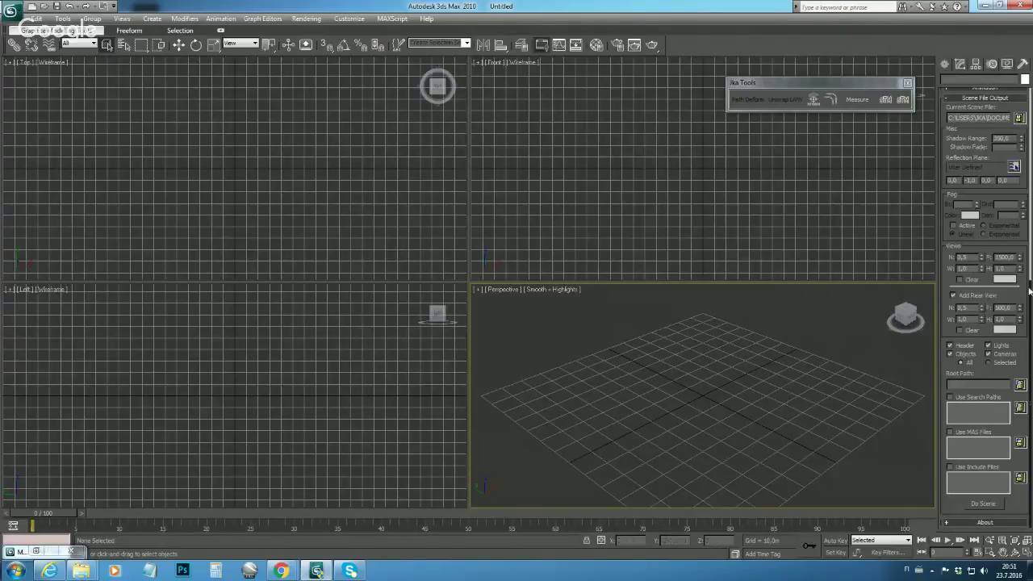
pyautogui.scroll(5, 1028, 274)
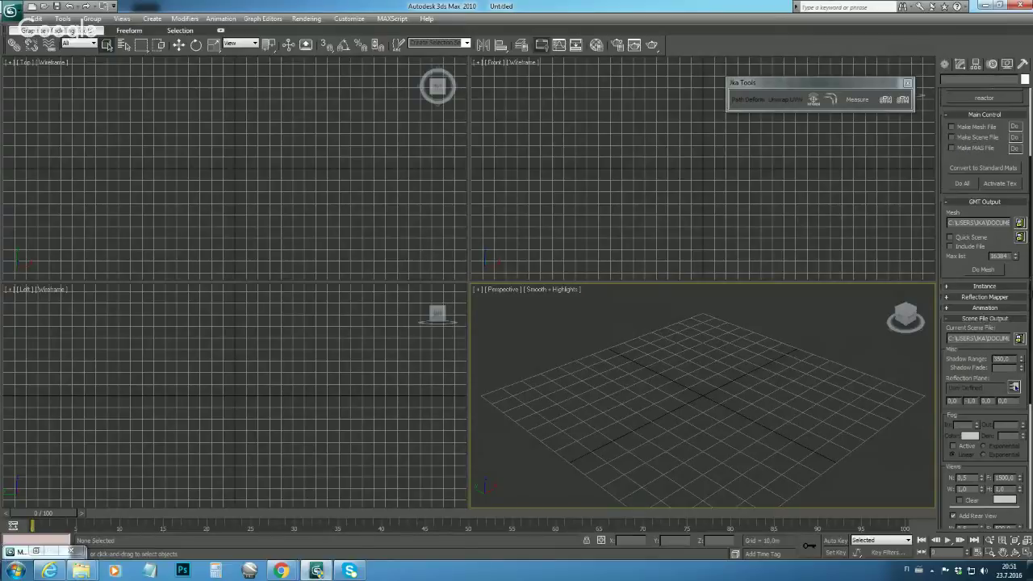
pyautogui.scroll(-5, 1028, 306)
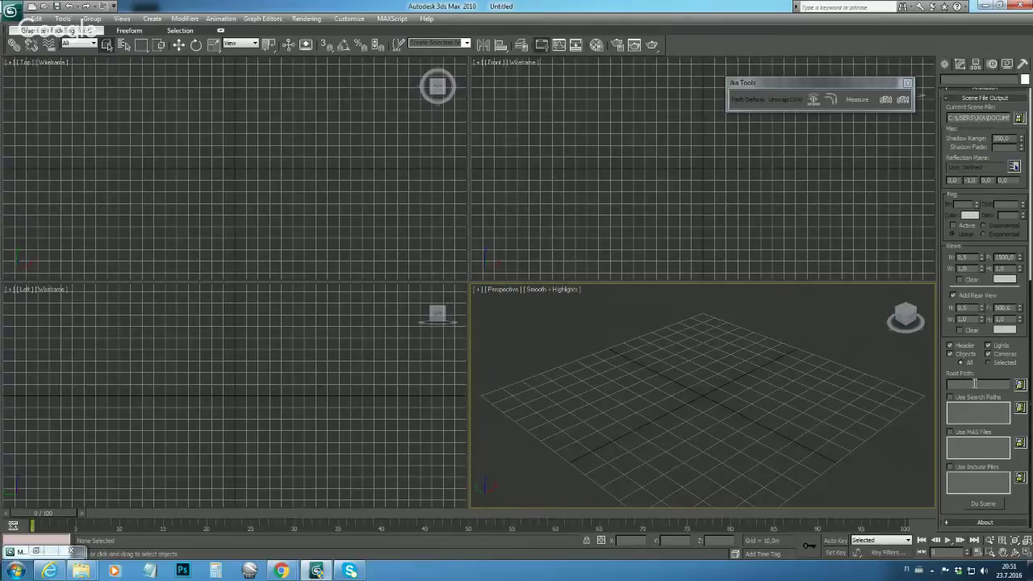
# Set the root path to rFactor2\ModDev\Locations and enable Use Search Paths.
pyautogui.click(1020, 385)
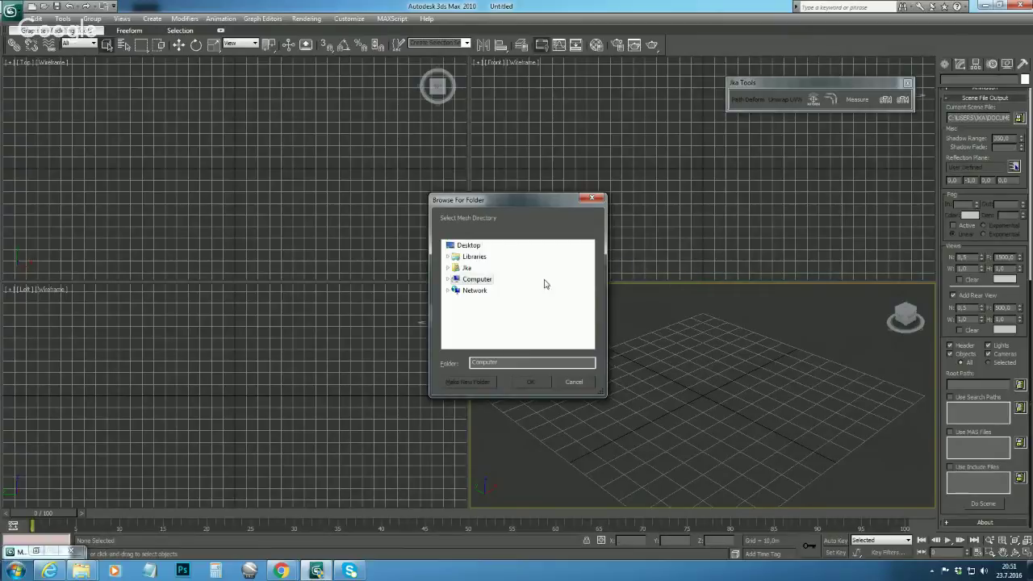
pyautogui.doubleClick(470, 257)
pyautogui.doubleClick(481, 269)
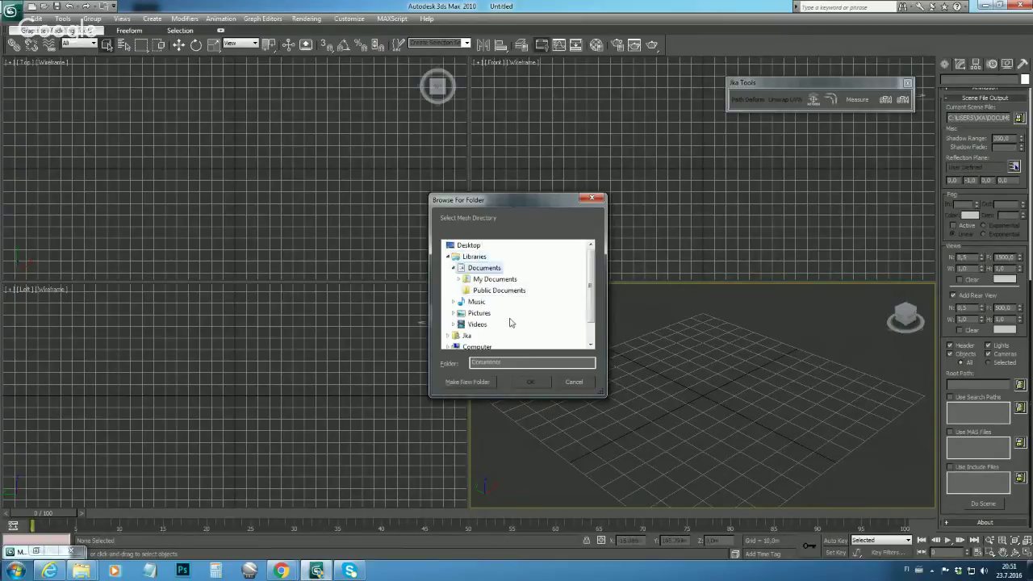
pyautogui.doubleClick(494, 280)
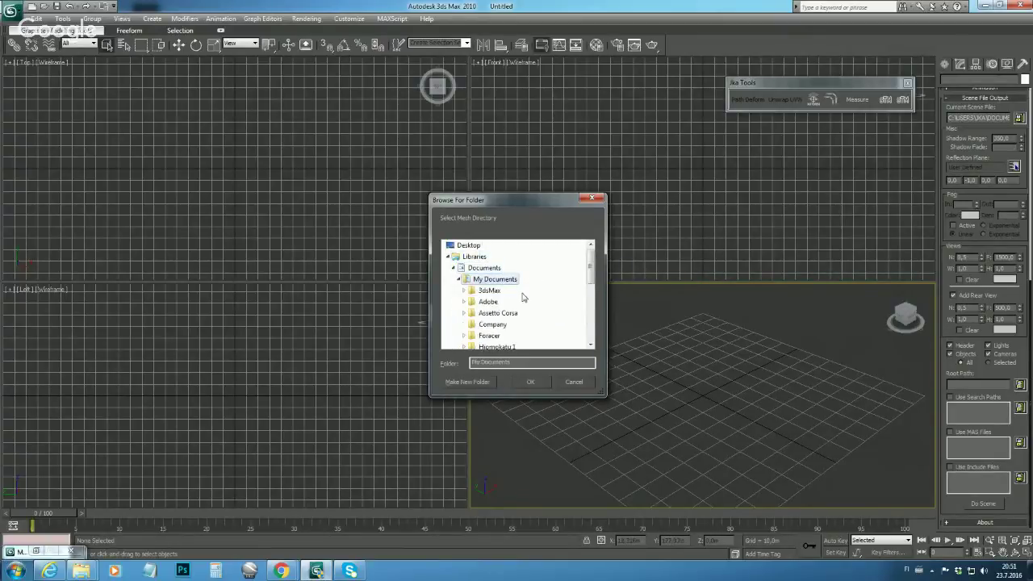
pyautogui.scroll(-4, 522, 300)
pyautogui.scroll(3, 522, 300)
pyautogui.doubleClick(490, 342)
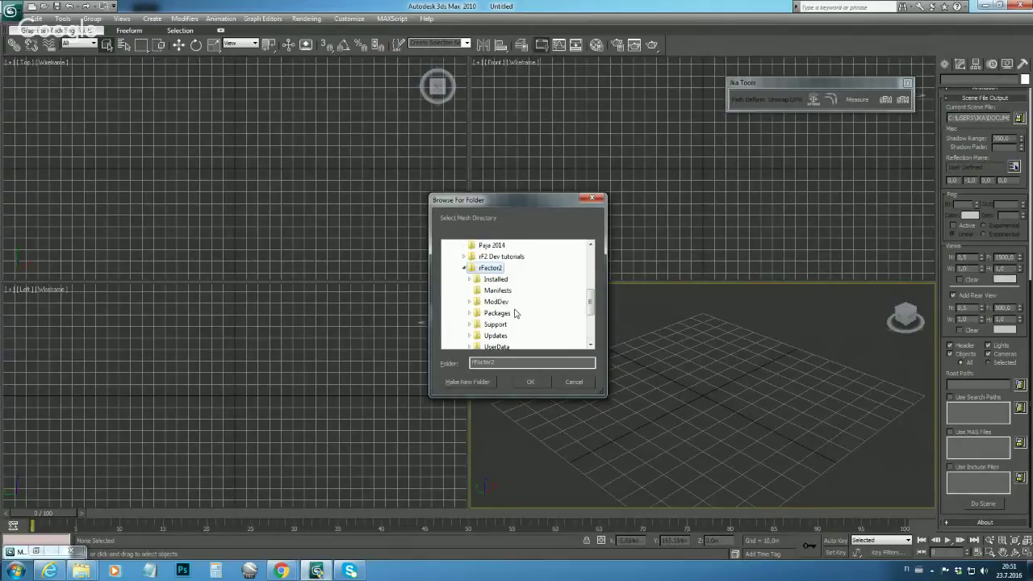
pyautogui.doubleClick(501, 301)
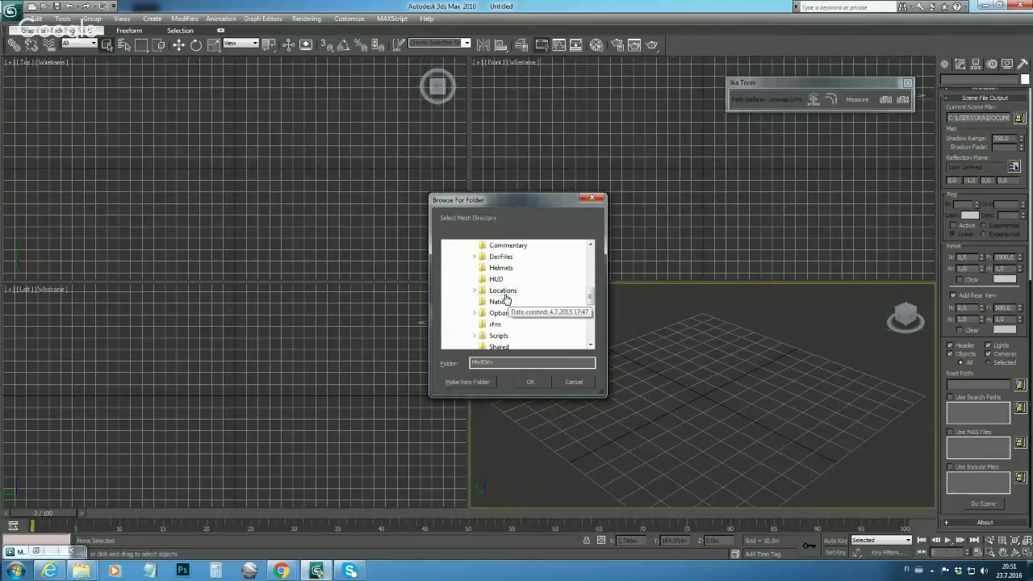
pyautogui.doubleClick(503, 301)
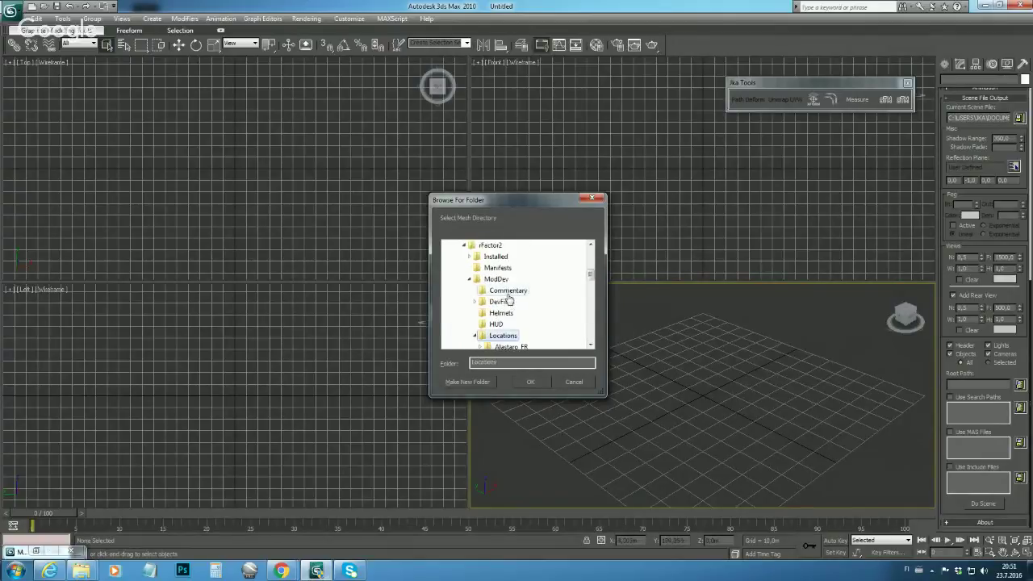
pyautogui.click(529, 383)
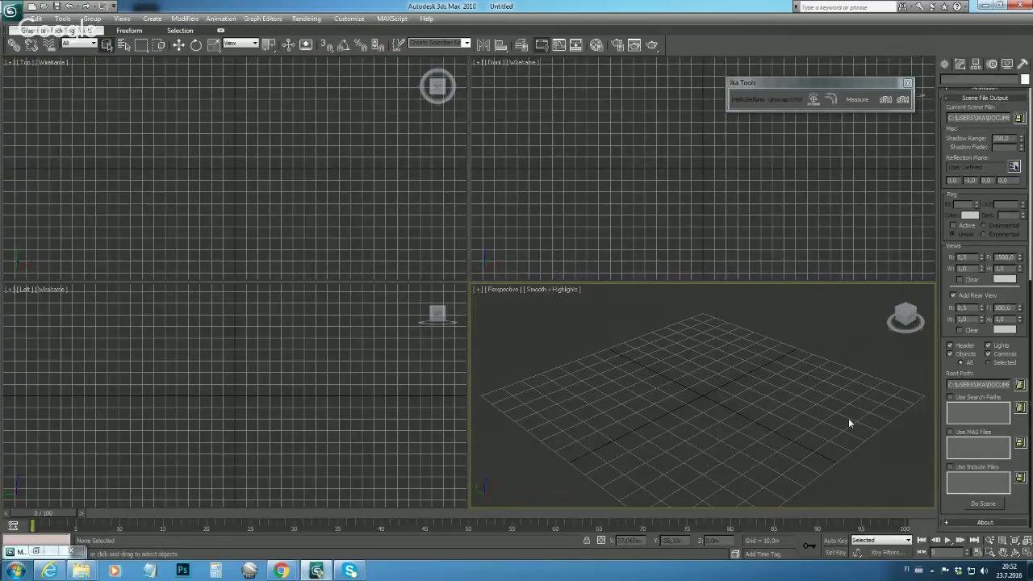
pyautogui.click(950, 399)
# Add the Locations\Sandbox folder as a search path.
pyautogui.click(1019, 409)
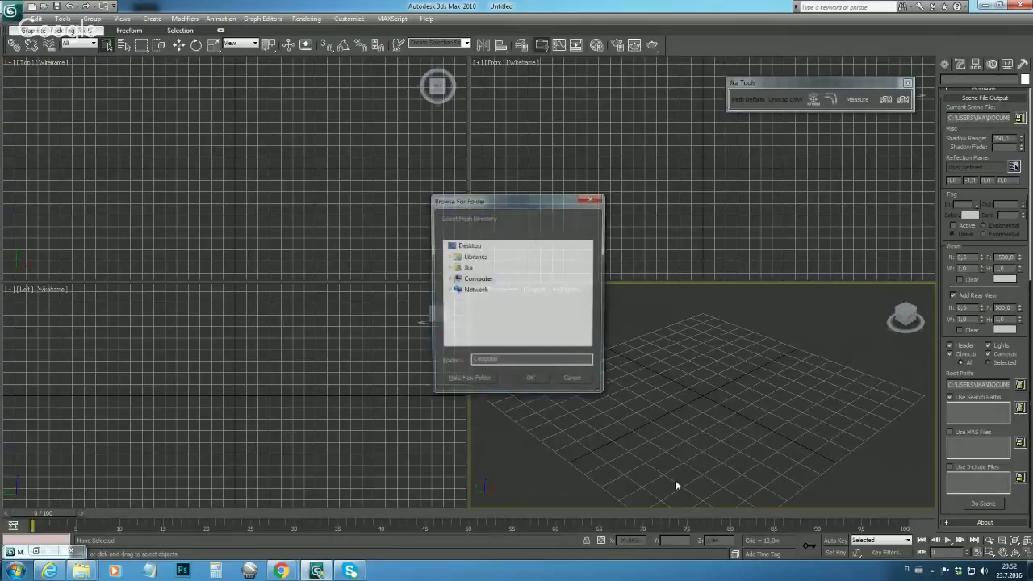
pyautogui.doubleClick(489, 268)
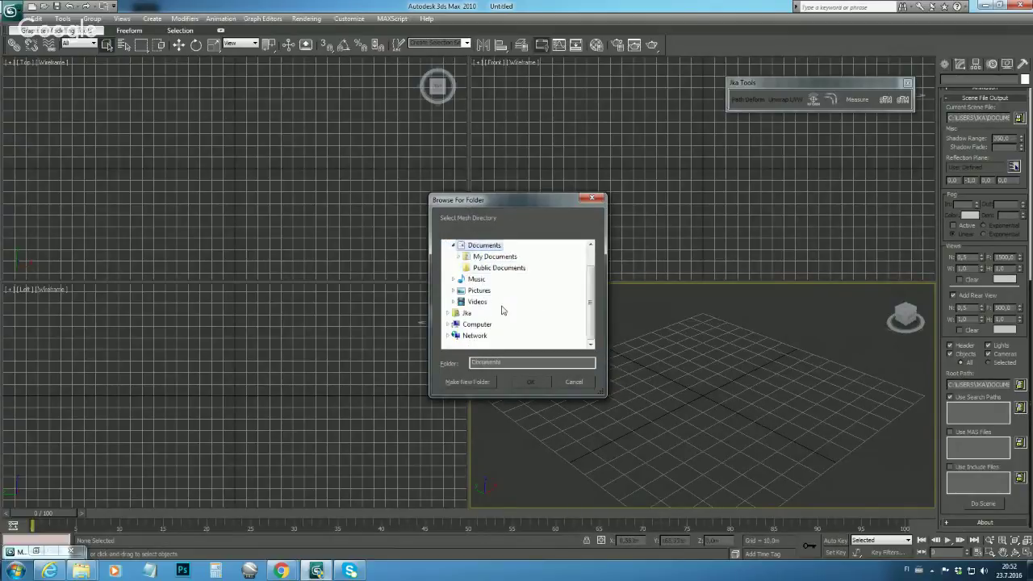
pyautogui.doubleClick(499, 279)
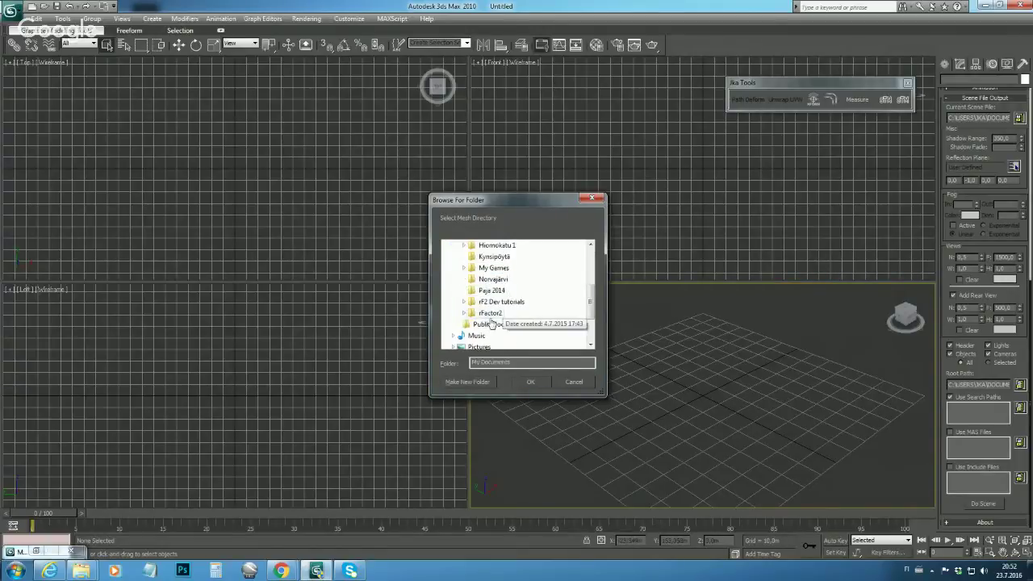
pyautogui.doubleClick(506, 311)
pyautogui.doubleClick(495, 267)
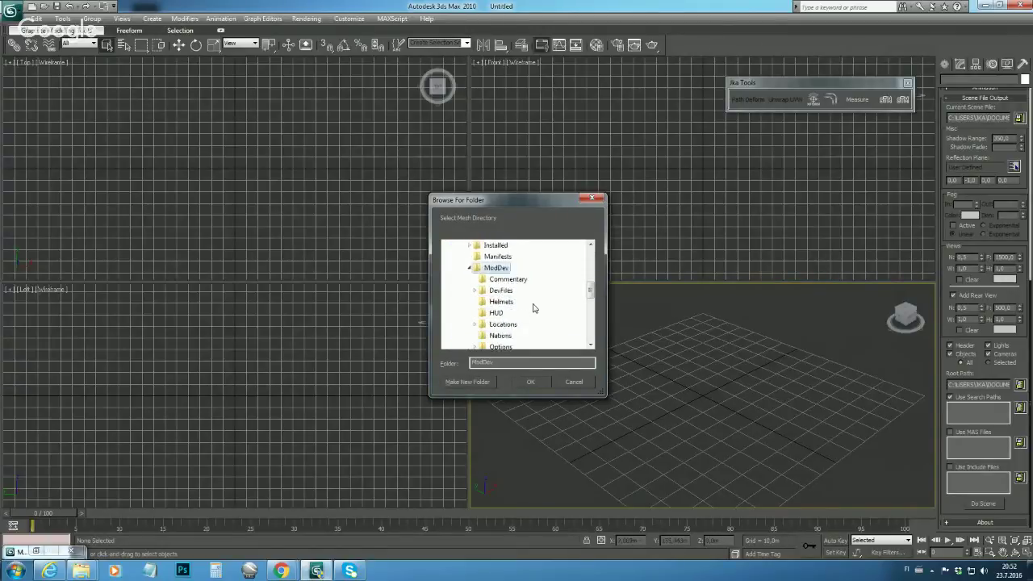
pyautogui.doubleClick(509, 292)
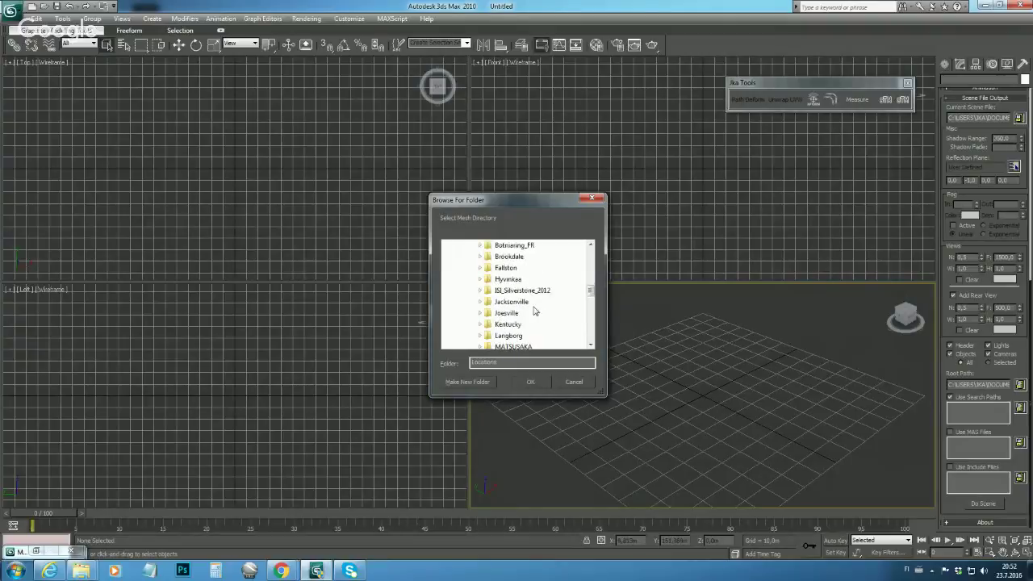
pyautogui.scroll(-5, 533, 311)
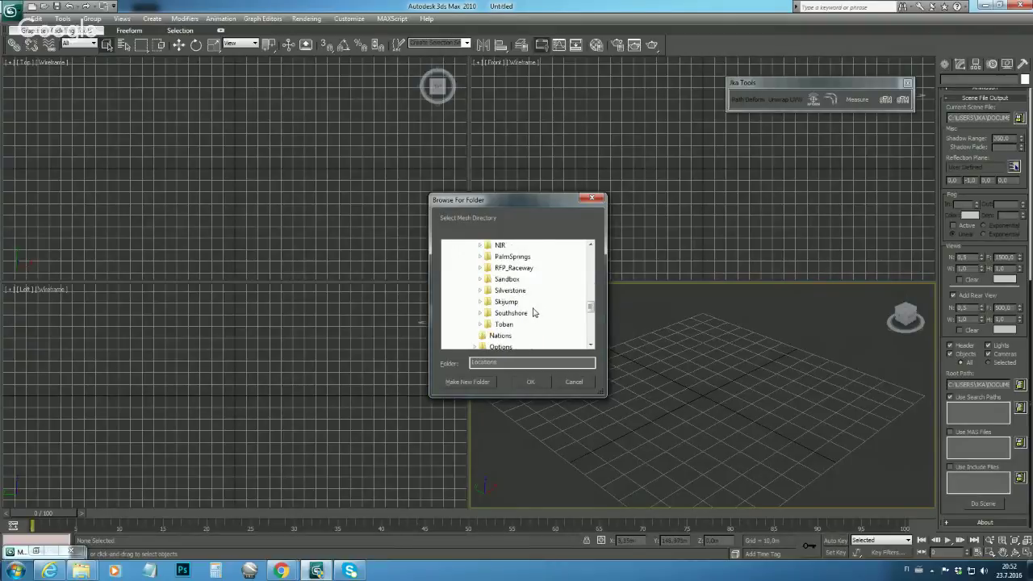
pyautogui.doubleClick(506, 278)
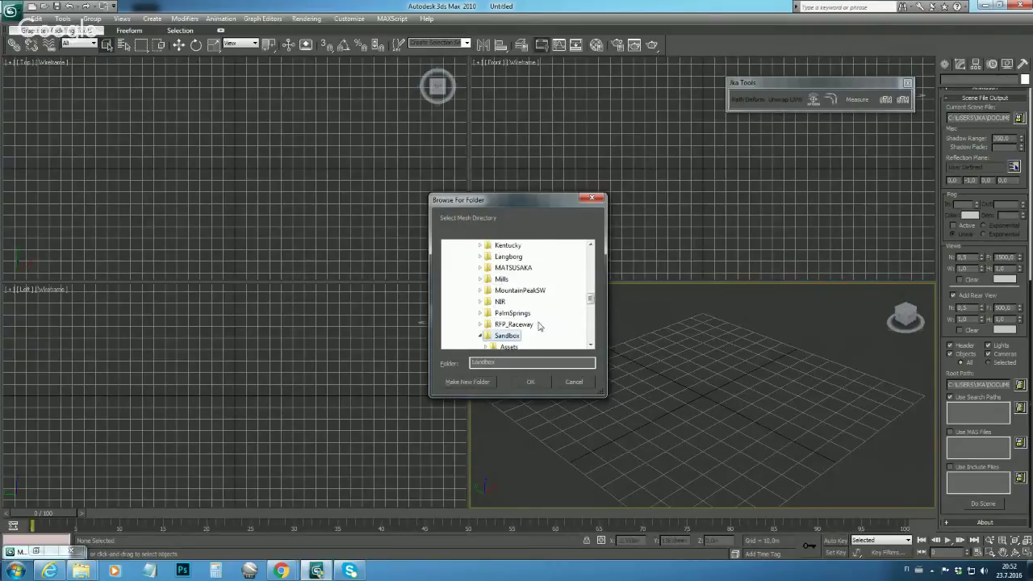
pyautogui.click(528, 381)
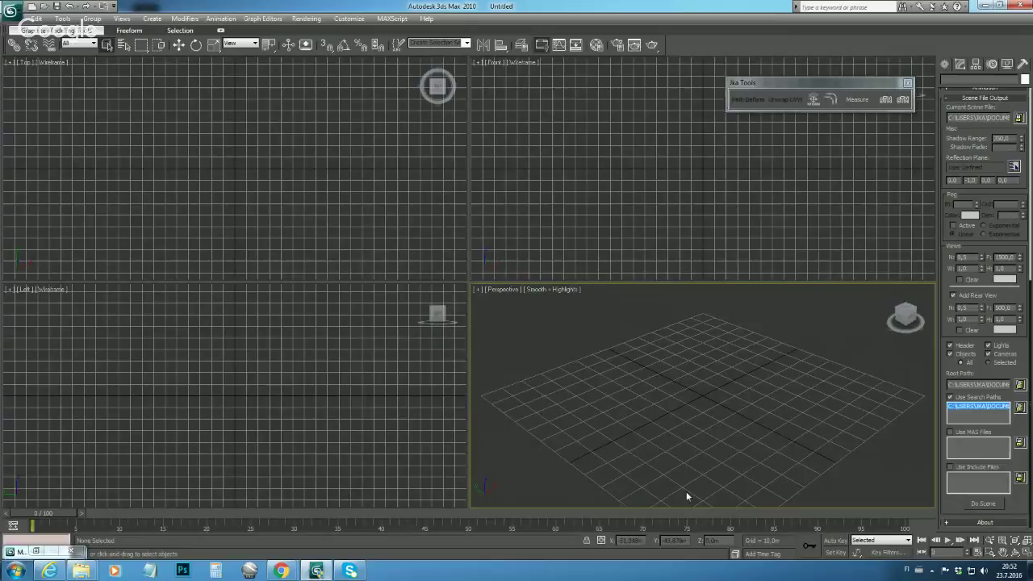
# Browse for another search path and select Sandbox\SandboxGP.
pyautogui.click(1018, 408)
pyautogui.moveTo(589, 262); pyautogui.dragTo(590, 313)
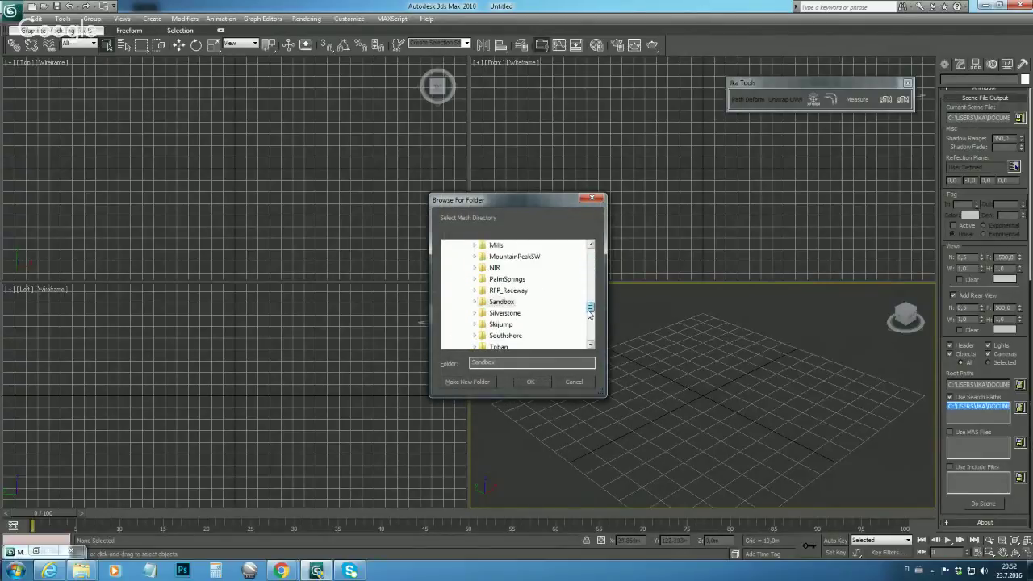
pyautogui.scroll(1, 532, 335)
pyautogui.doubleClick(524, 335)
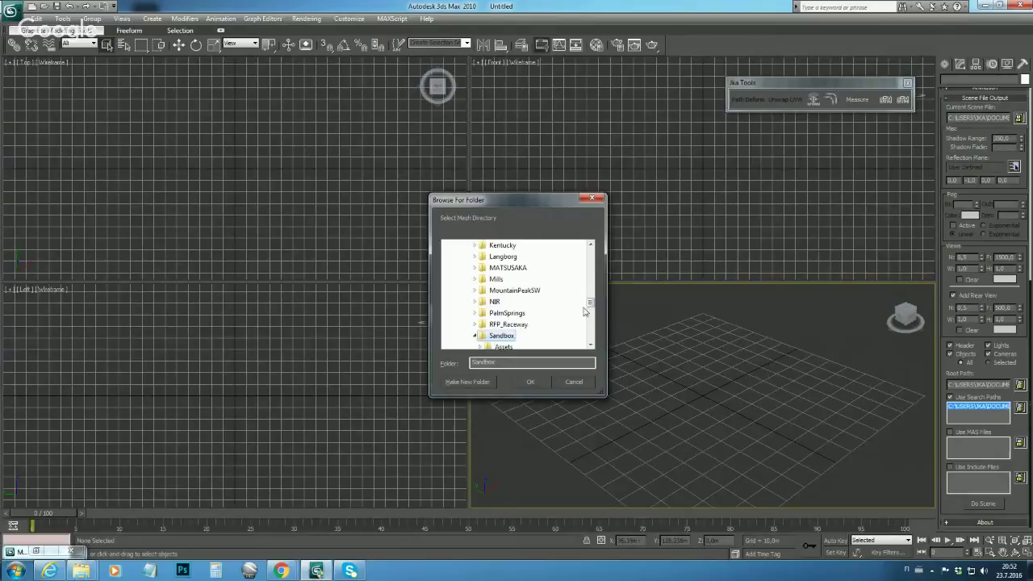
pyautogui.moveTo(590, 303); pyautogui.dragTo(590, 308)
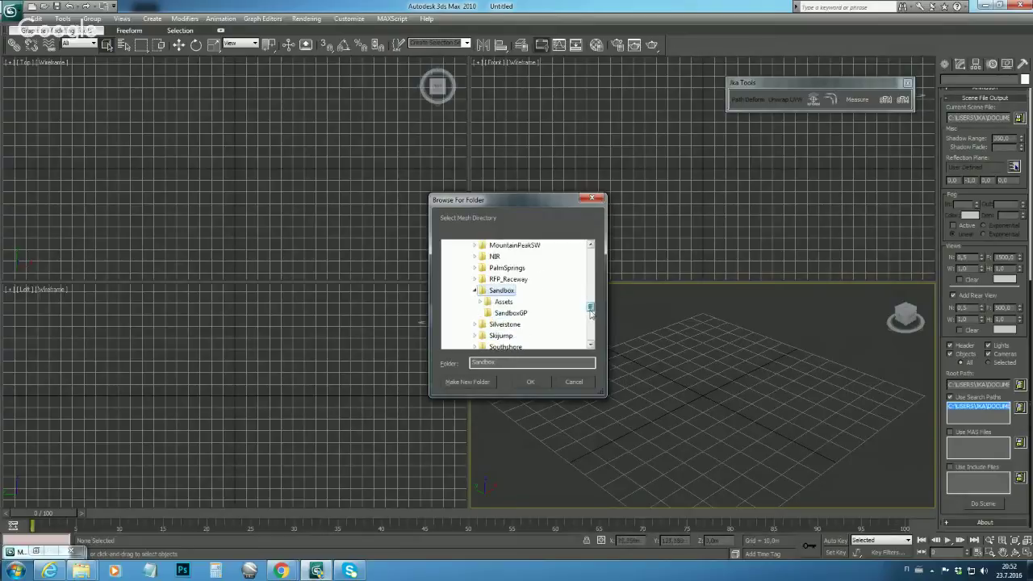
pyautogui.click(511, 314)
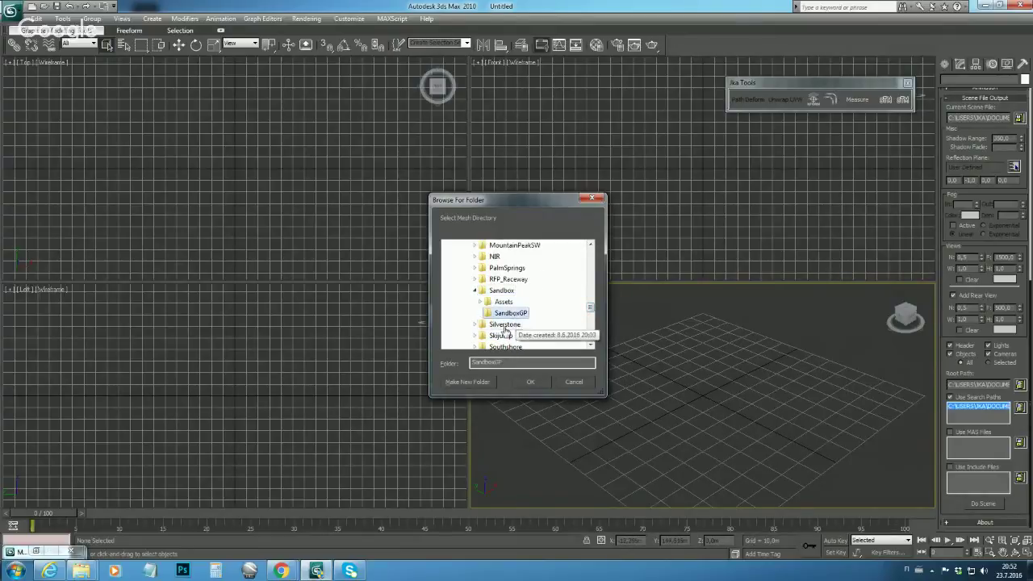
# Add SandboxGP and Sandbox\Assets\Anims to the search paths.
pyautogui.click(529, 384)
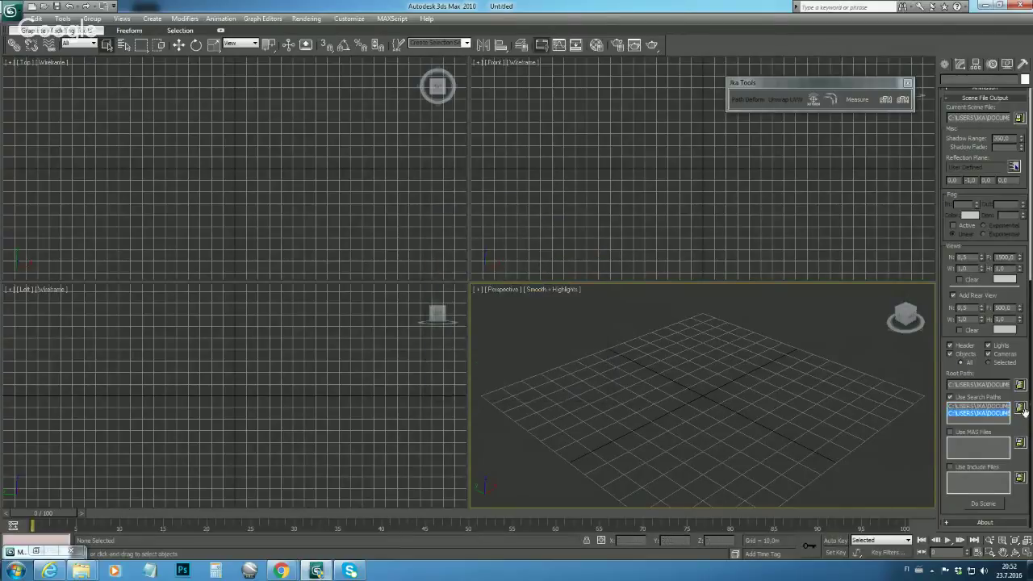
pyautogui.click(1019, 408)
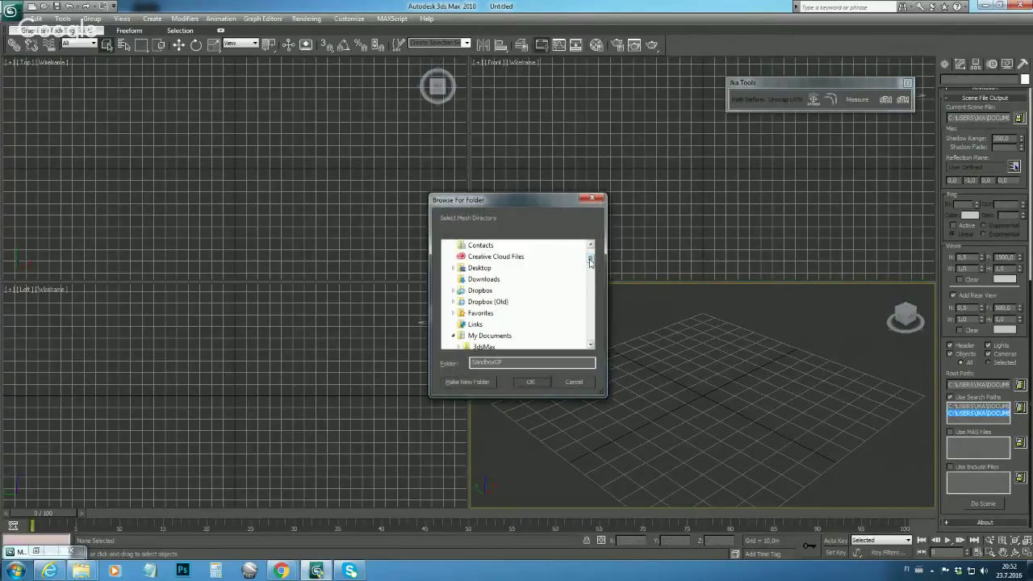
pyautogui.moveTo(589, 253); pyautogui.dragTo(590, 311)
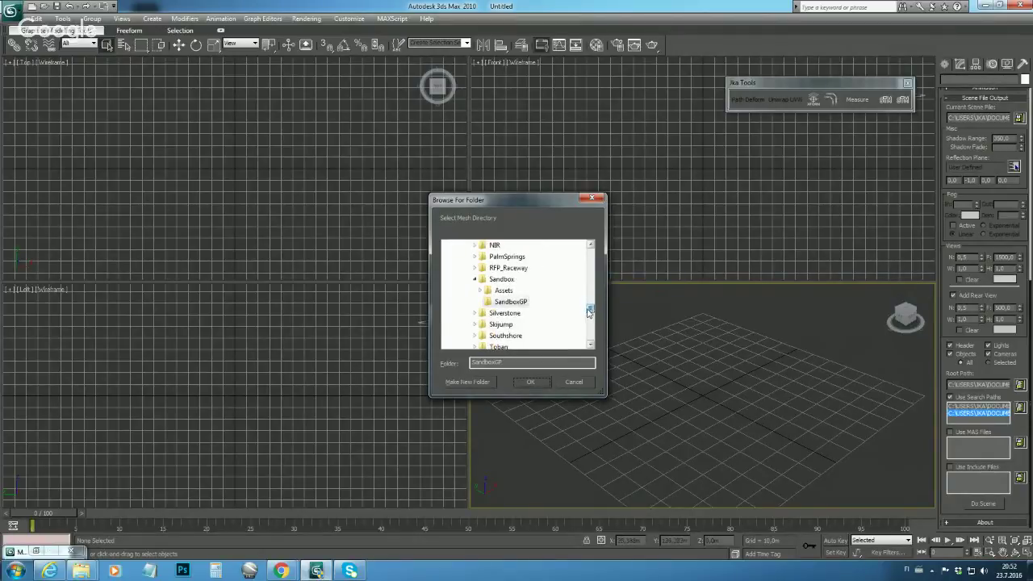
pyautogui.click(510, 292)
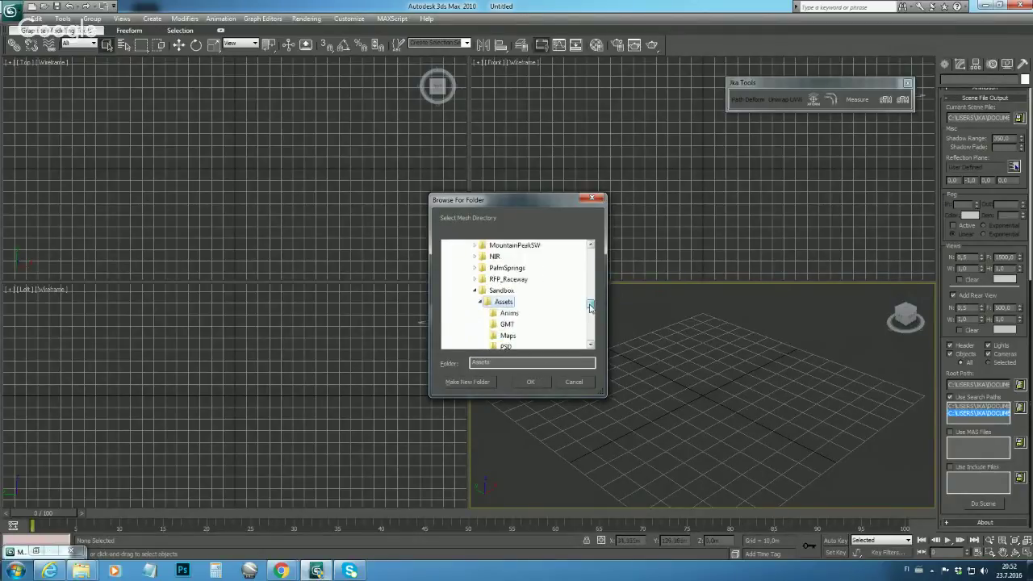
pyautogui.moveTo(589, 307); pyautogui.dragTo(589, 309)
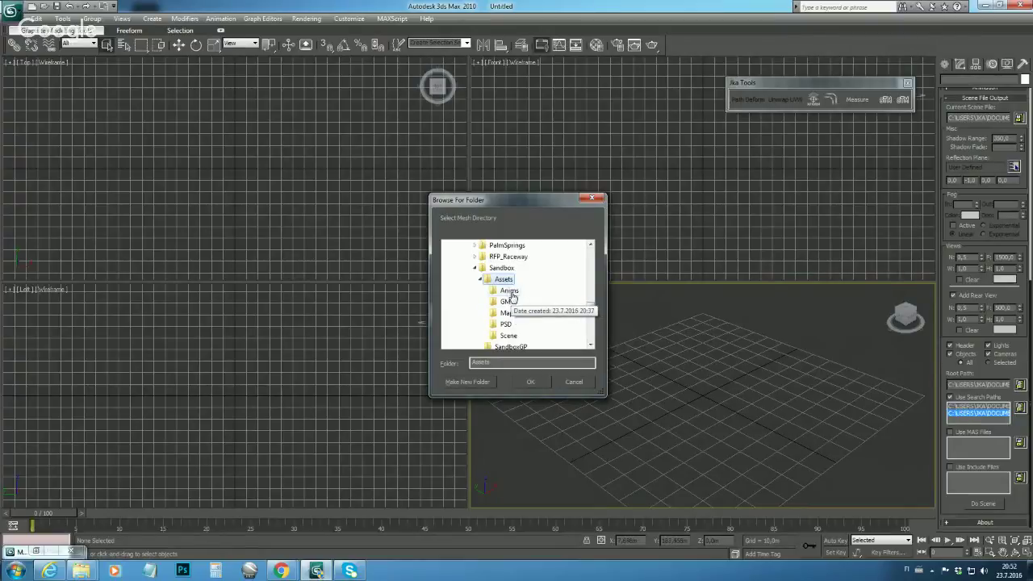
pyautogui.click(509, 291)
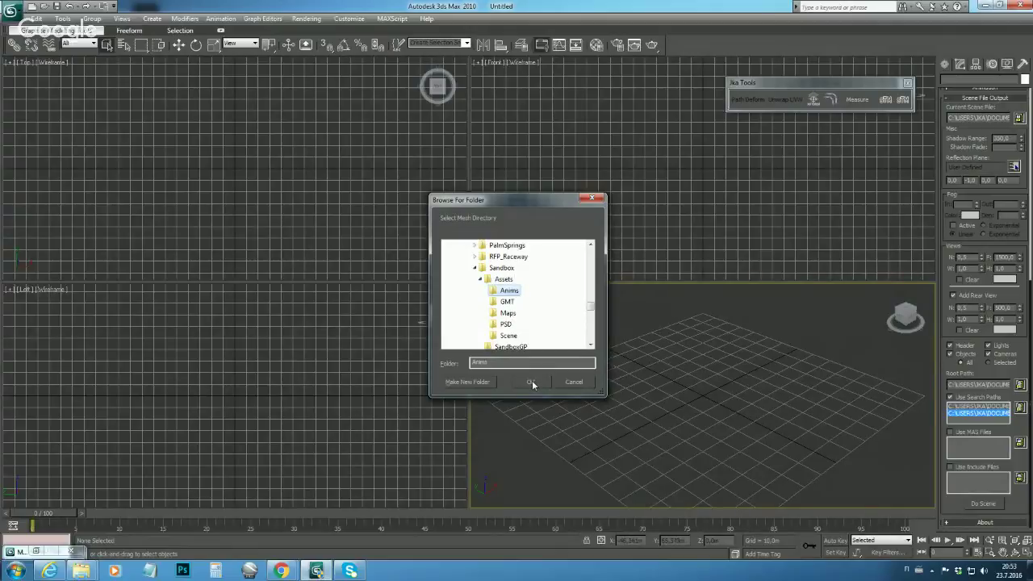
pyautogui.click(532, 383)
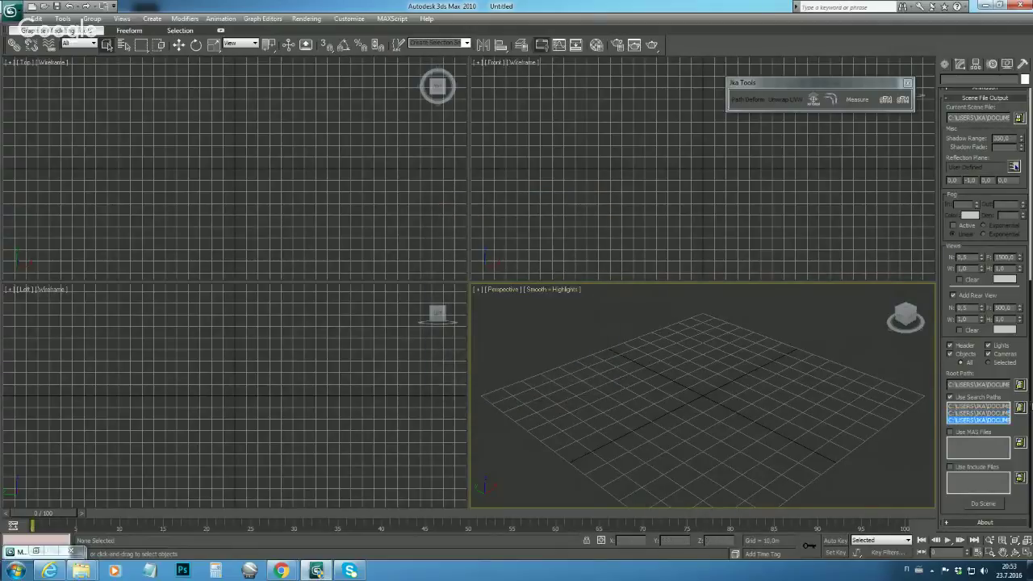
# Add the Assets GMT and Maps folders to the search paths.
pyautogui.click(1019, 409)
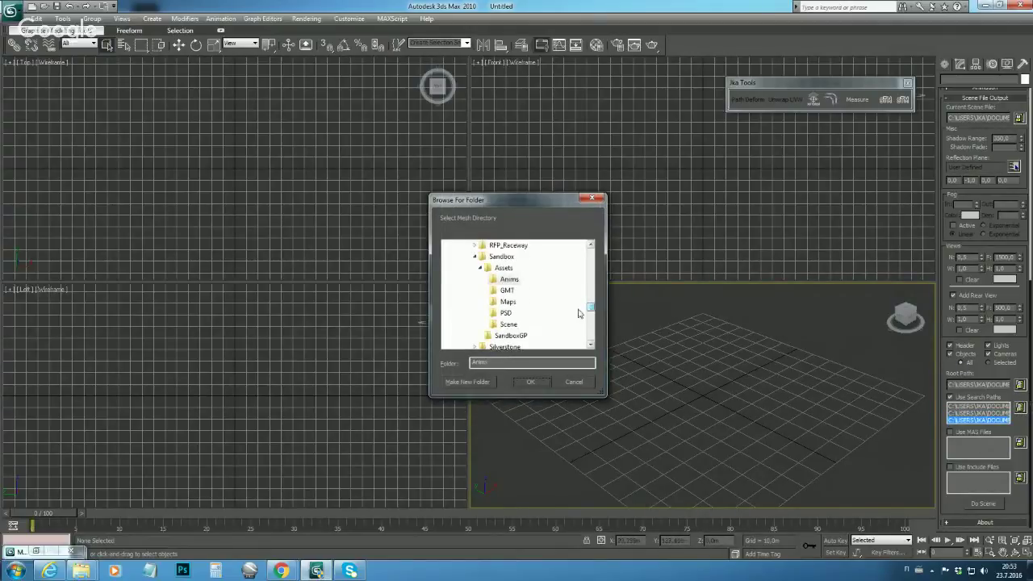
pyautogui.click(507, 290)
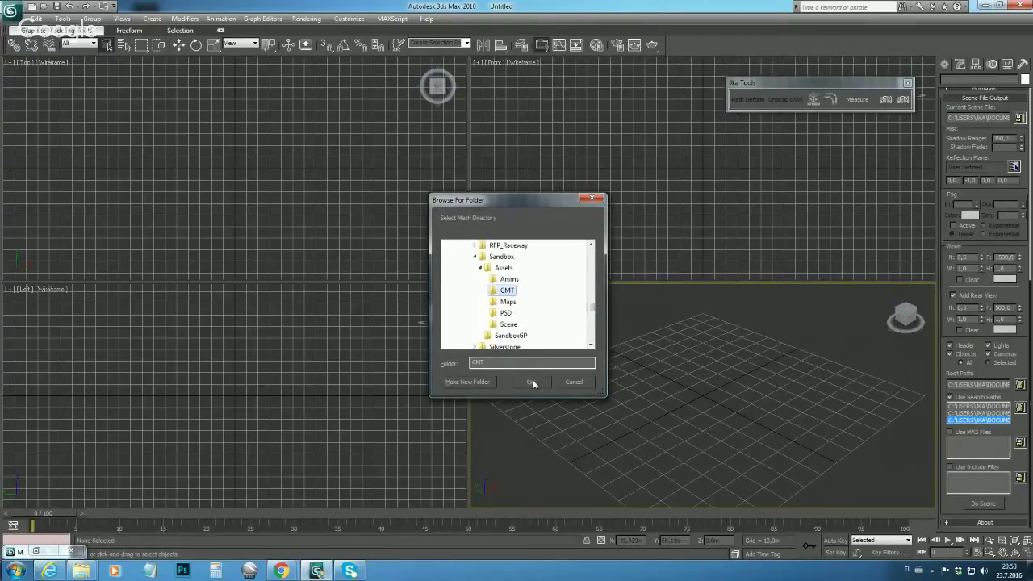
pyautogui.click(531, 383)
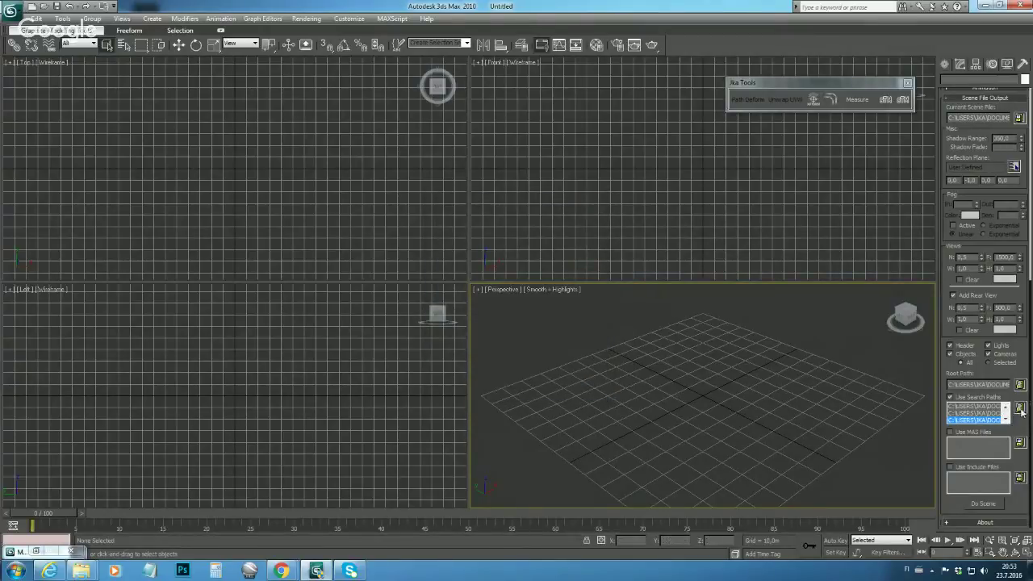
pyautogui.click(1019, 409)
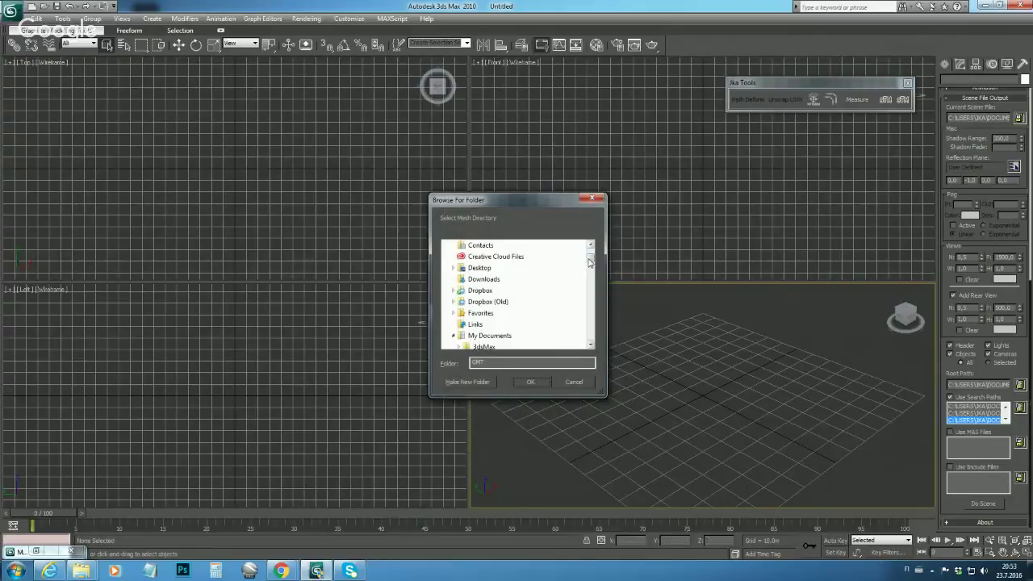
pyautogui.moveTo(590, 259); pyautogui.dragTo(590, 311)
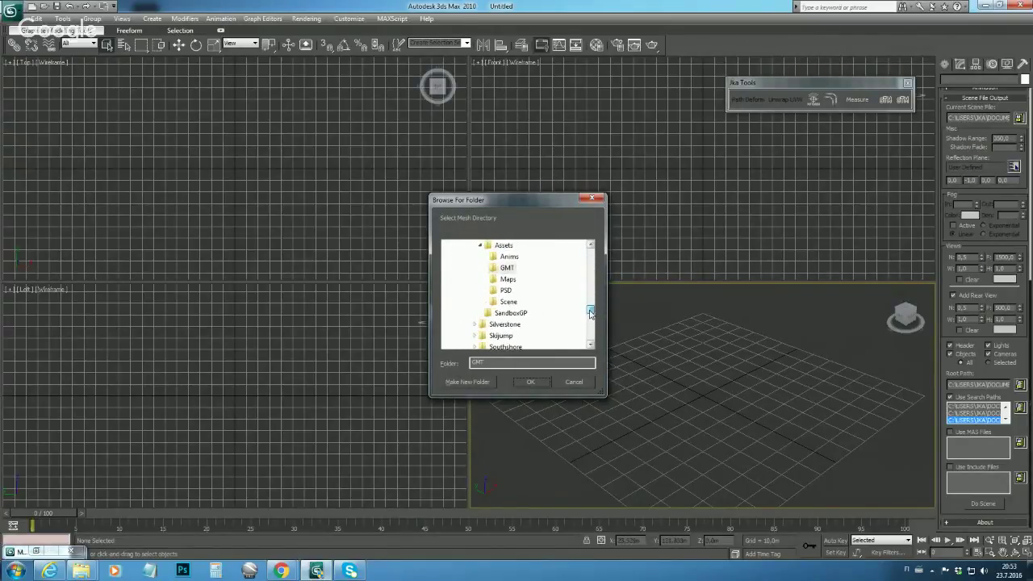
pyautogui.click(509, 279)
pyautogui.click(532, 382)
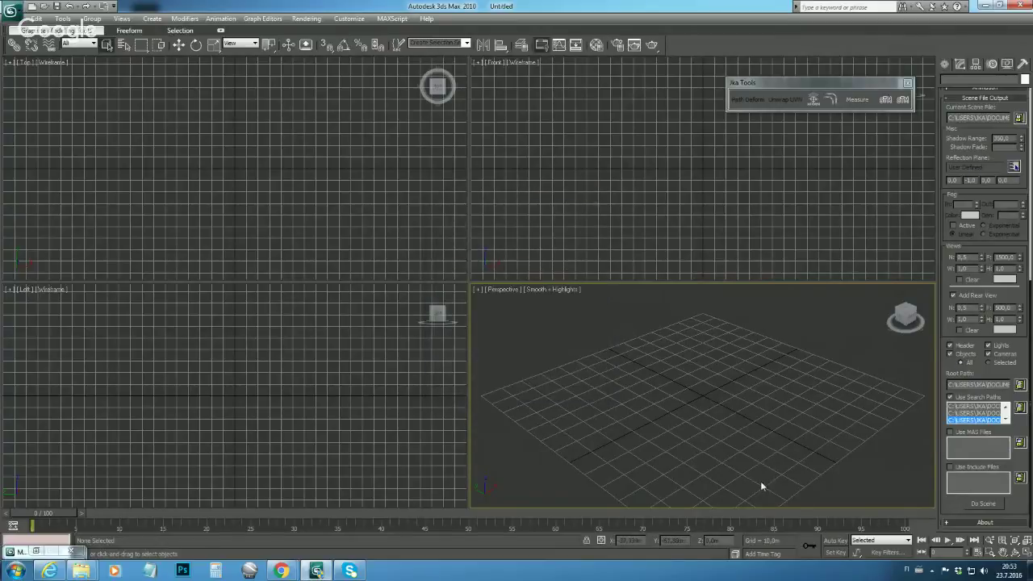
pyautogui.click(1004, 407)
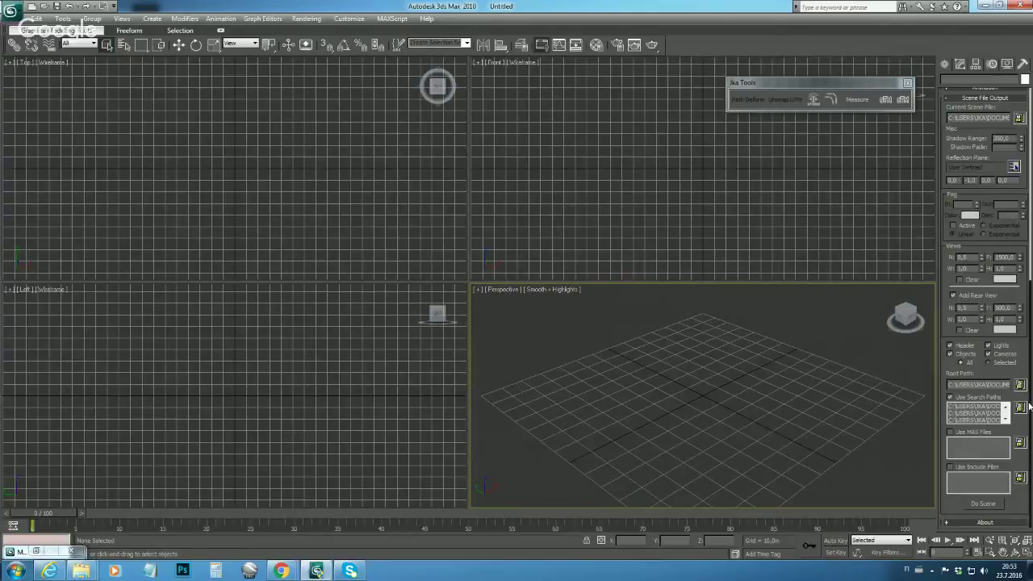
# Review the exporter rollouts, then drag the viewport junction up-left to enlarge Perspective.
pyautogui.scroll(5, 1029, 405)
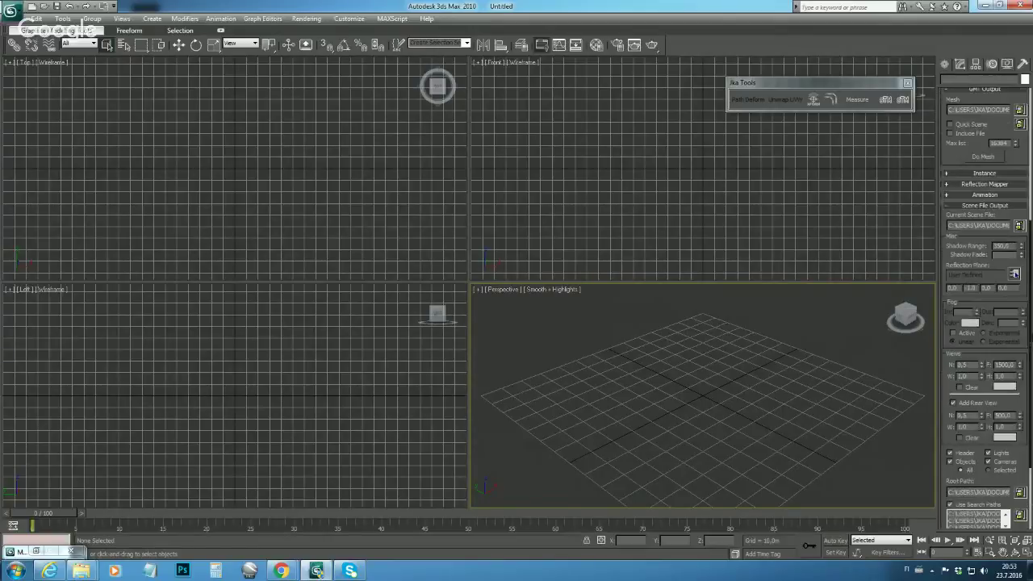
pyautogui.scroll(6, 984, 323)
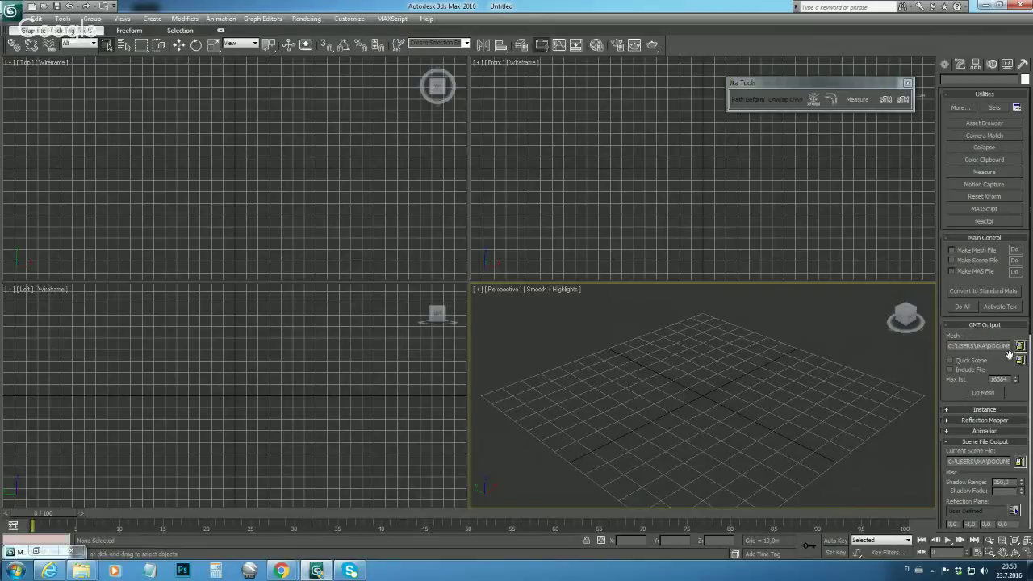
pyautogui.scroll(-5, 1024, 327)
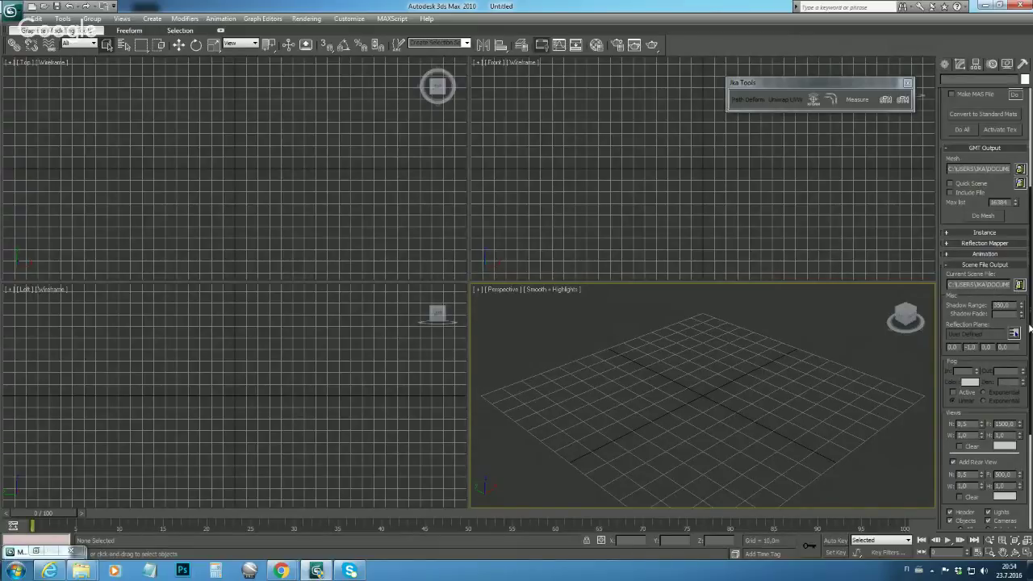
pyautogui.scroll(-5, 1030, 326)
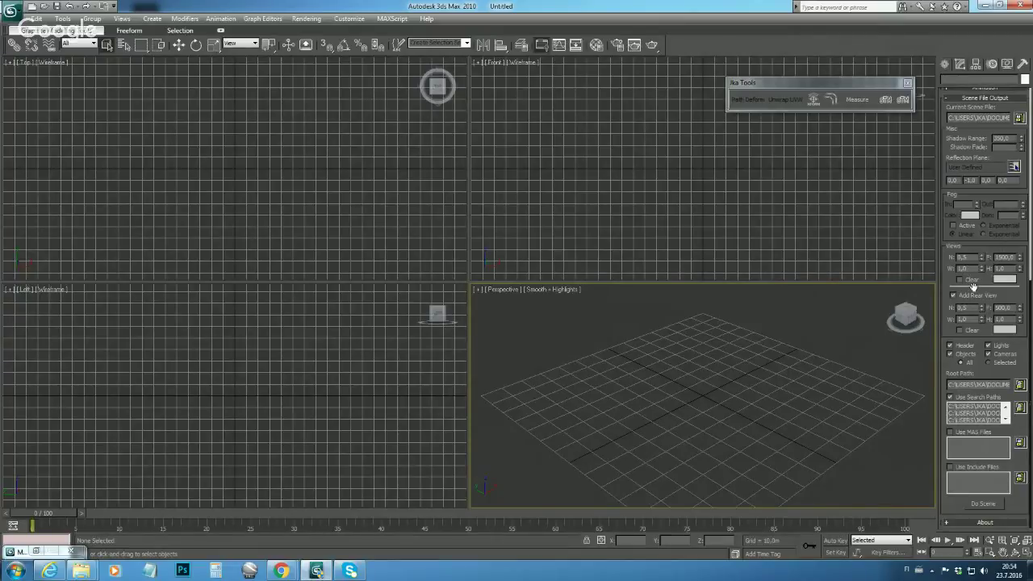
pyautogui.click(952, 296)
pyautogui.moveTo(466, 286); pyautogui.dragTo(216, 231)
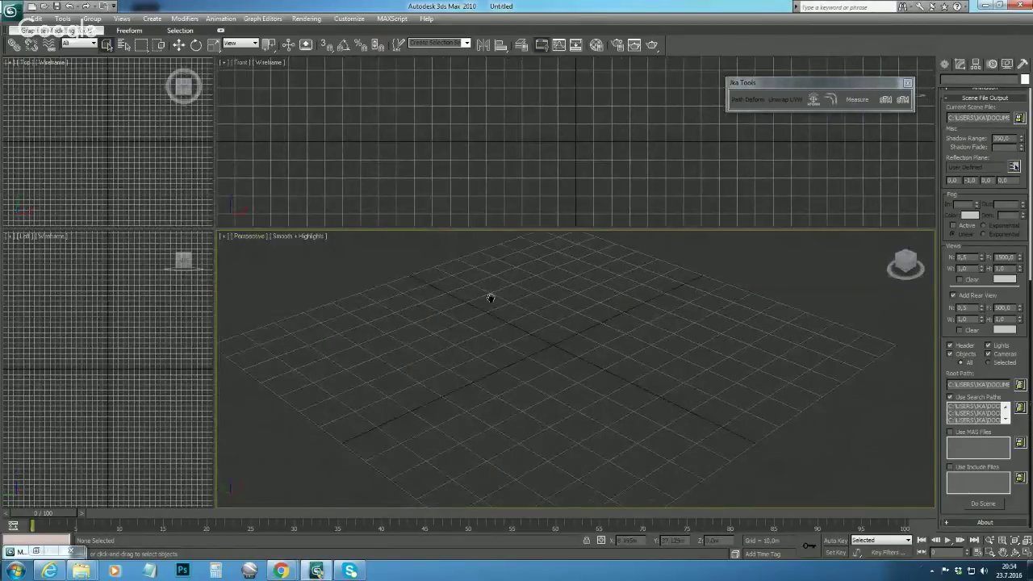
# Draw a Standard Primitives plane, Plane01, near the grid centre in the Perspective viewport.
pyautogui.scroll(-3, 489, 299)
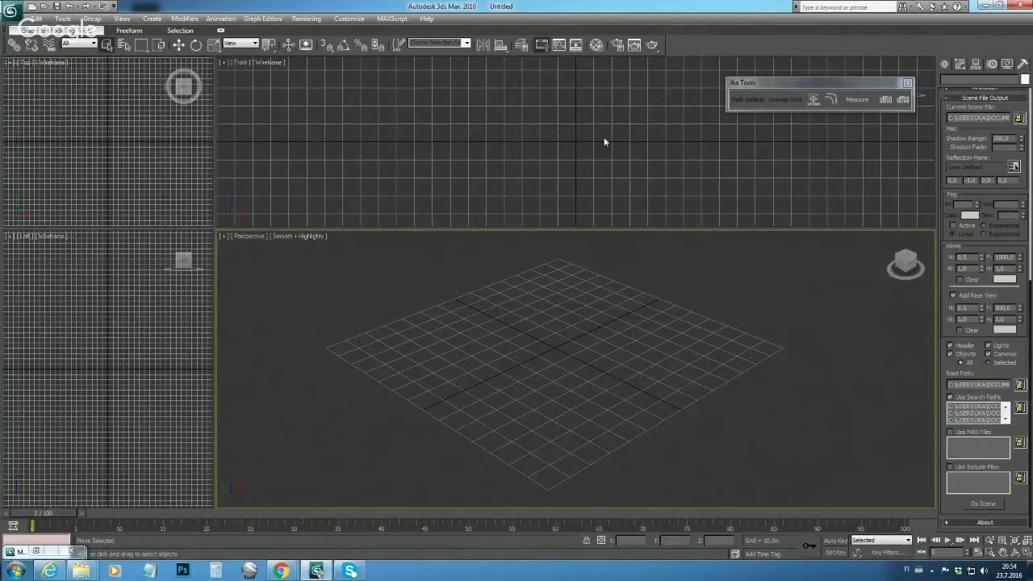
pyautogui.click(942, 63)
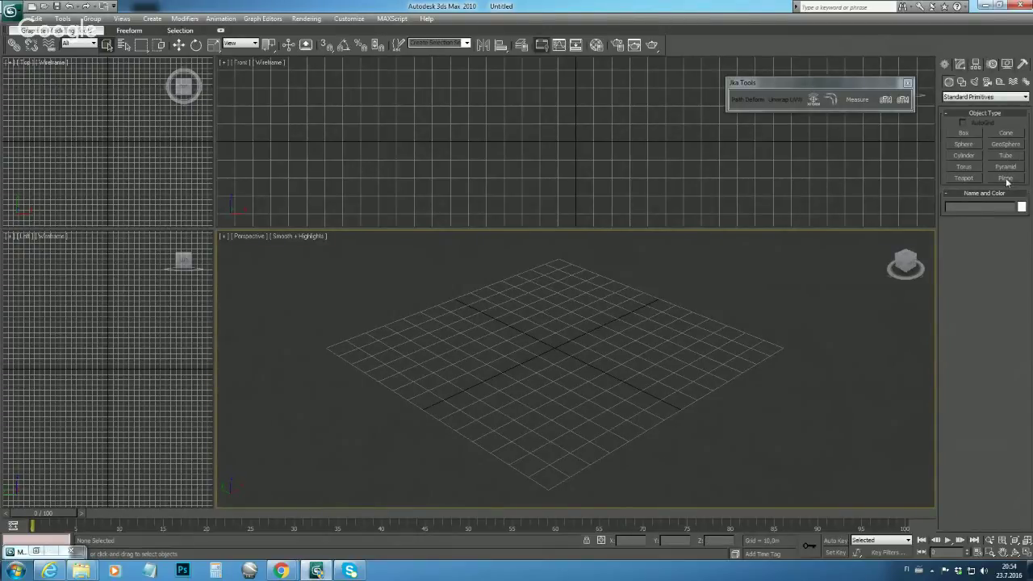
pyautogui.click(1006, 178)
pyautogui.moveTo(520, 333); pyautogui.dragTo(584, 398)
# Start Save As for the scene and browse to the My Documents folder.
pyautogui.click(13, 12)
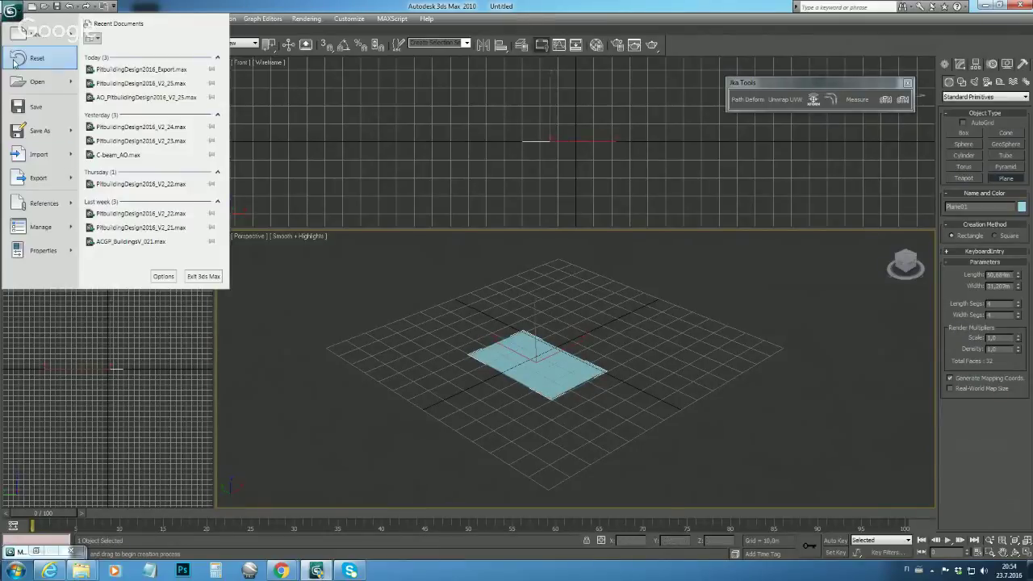
pyautogui.click(35, 131)
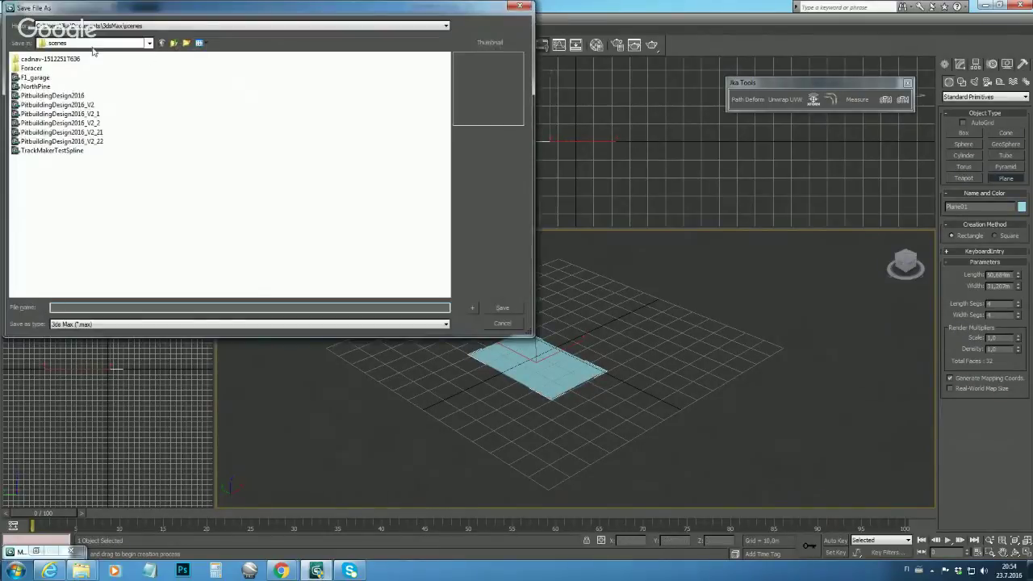
pyautogui.click(121, 26)
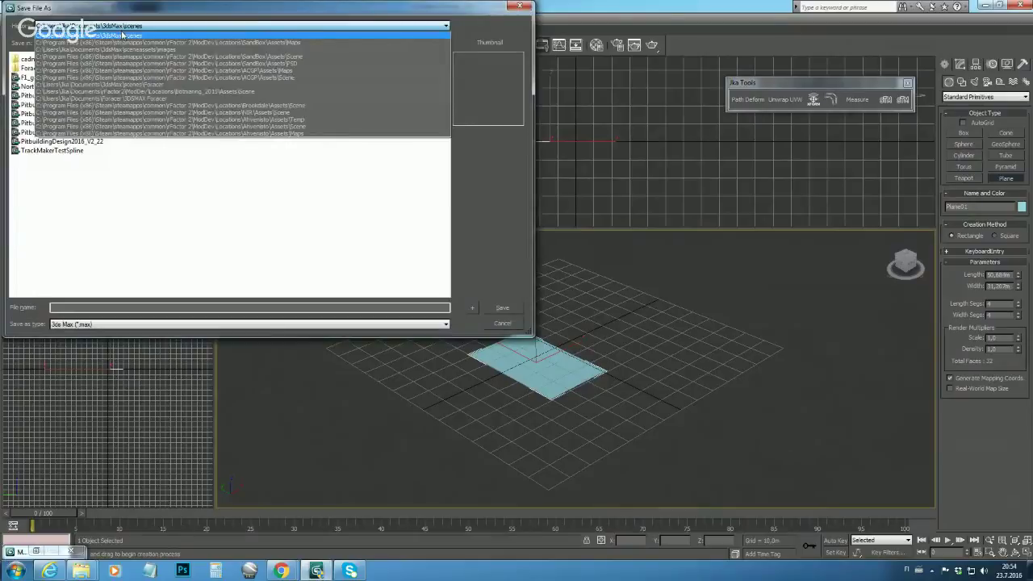
pyautogui.click(249, 199)
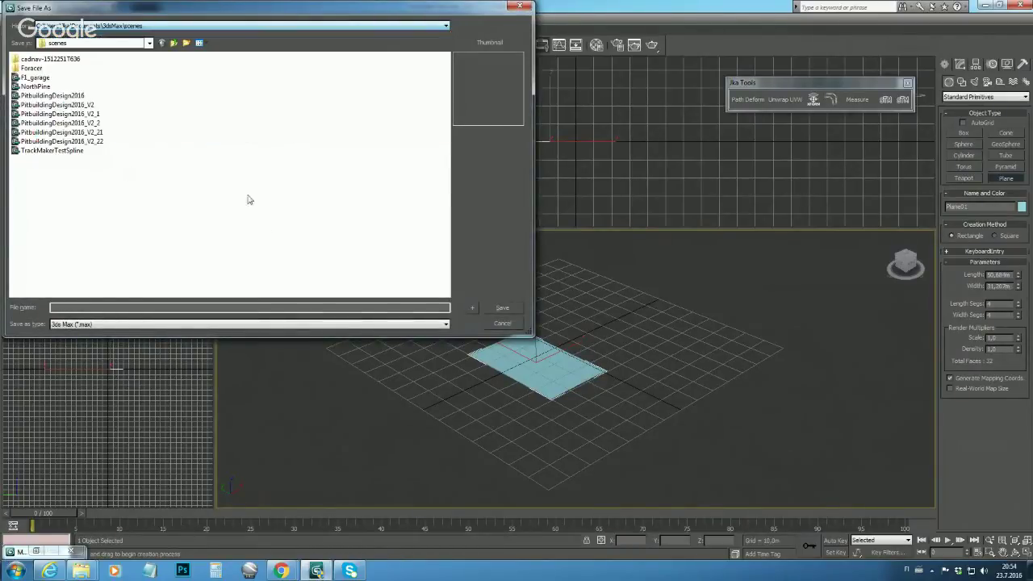
pyautogui.click(150, 44)
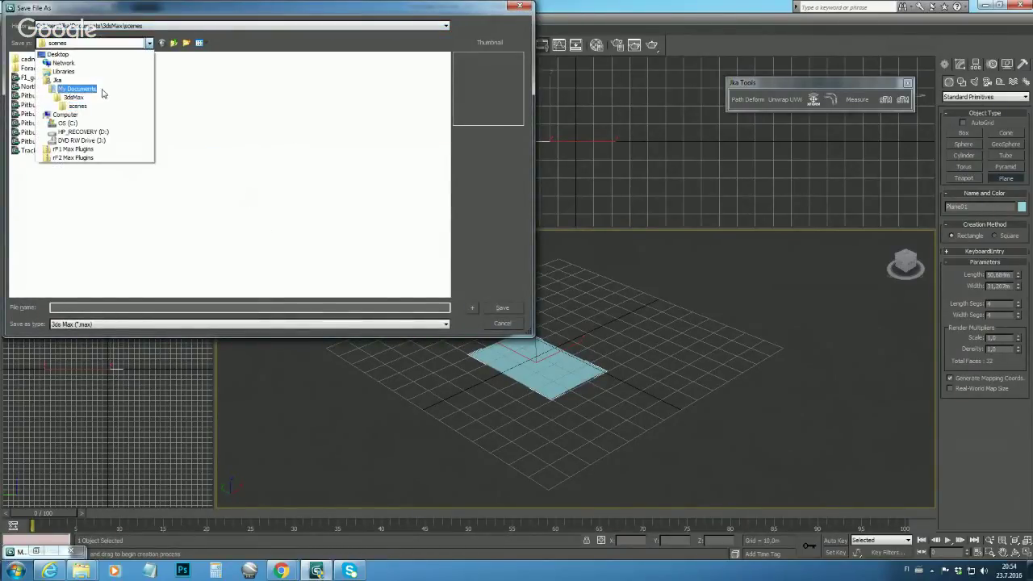
pyautogui.click(102, 92)
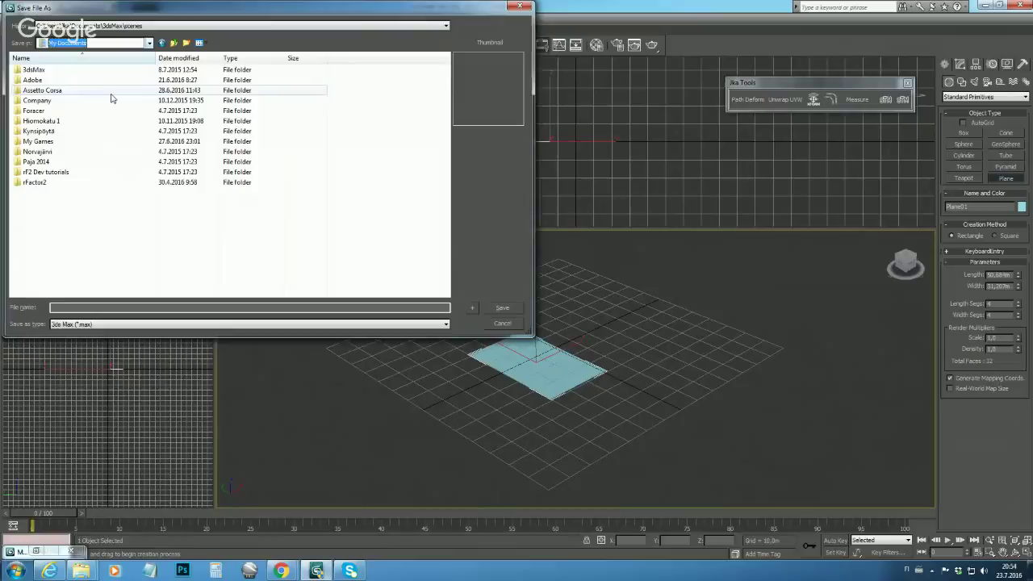
# Save the scene as Testpiece.max in rFactor2\ModDev\Locations\Sandbox\Assets\Scene.
pyautogui.doubleClick(58, 180)
pyautogui.doubleClick(50, 91)
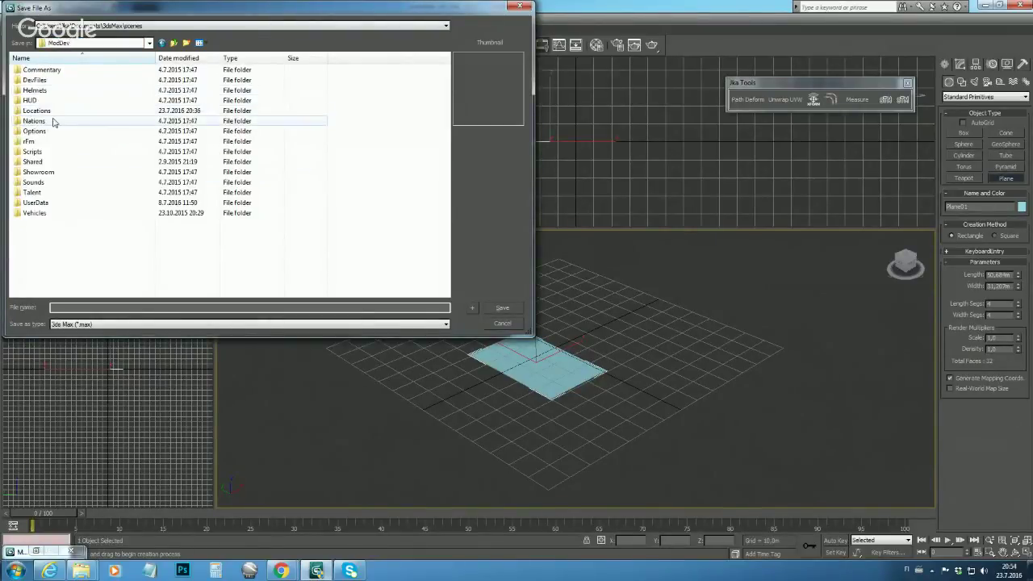
pyautogui.doubleClick(40, 111)
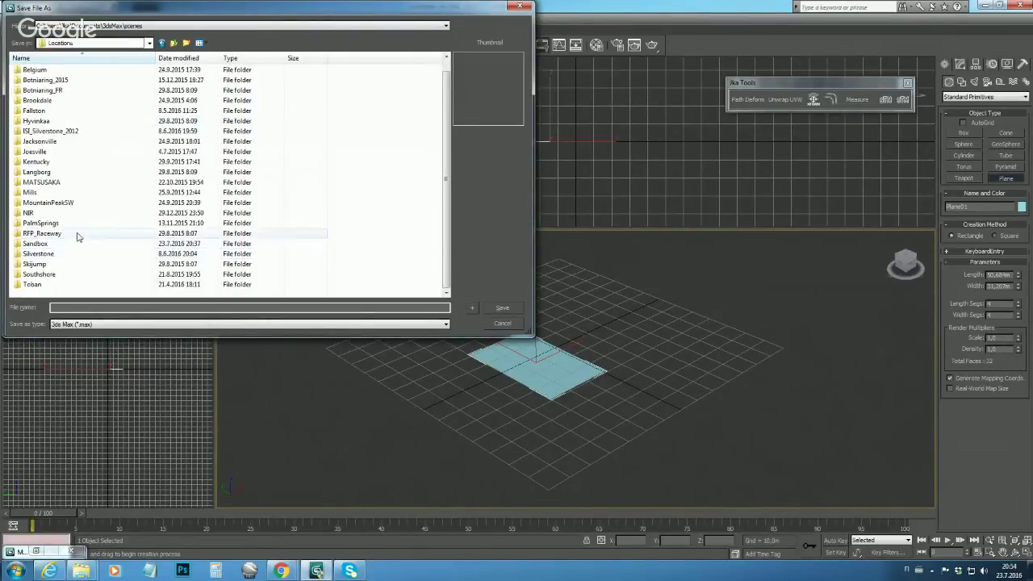
pyautogui.doubleClick(76, 242)
pyautogui.doubleClick(39, 72)
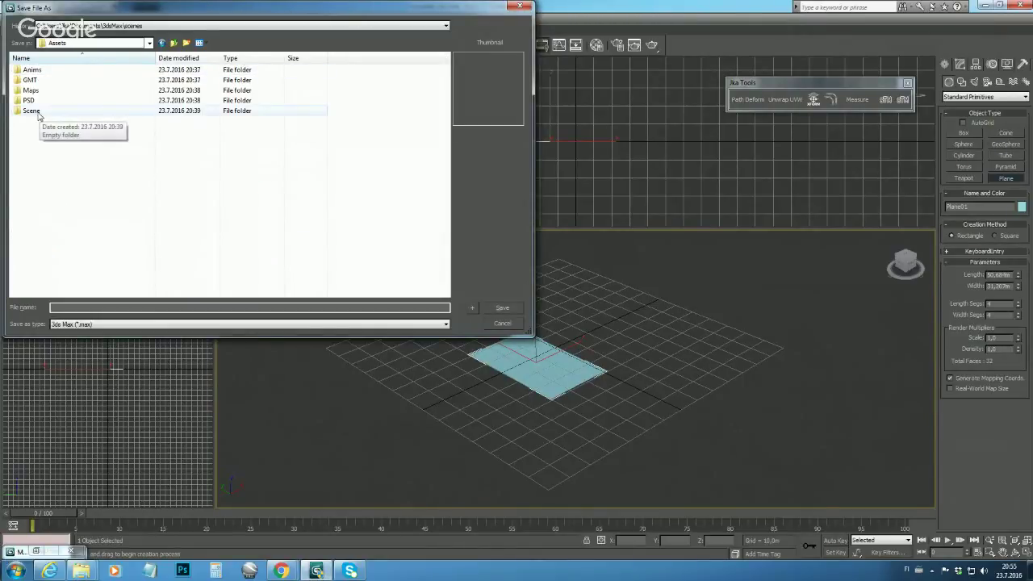
pyautogui.doubleClick(32, 110)
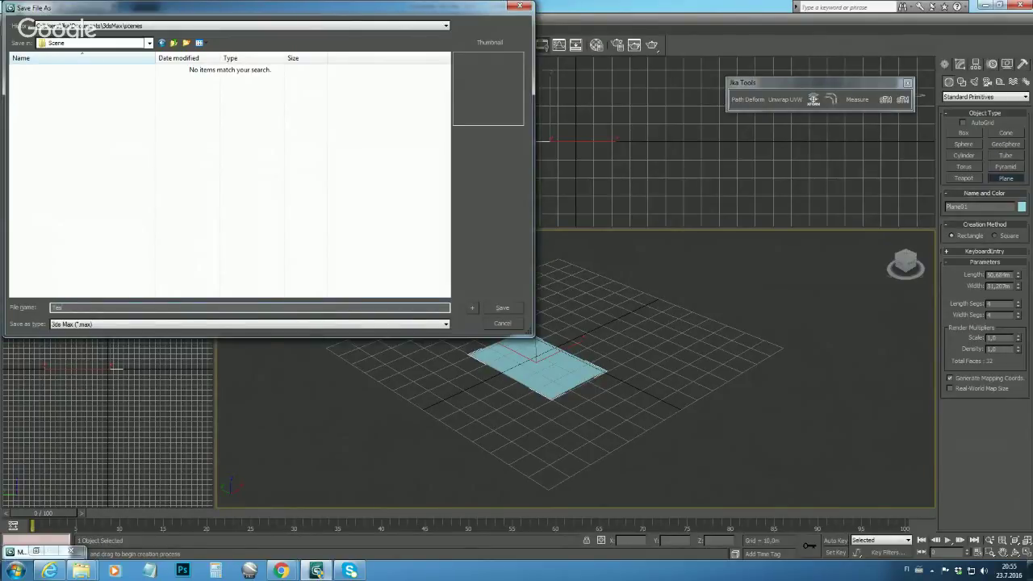
pyautogui.write('Testpiece')
pyautogui.click(503, 308)
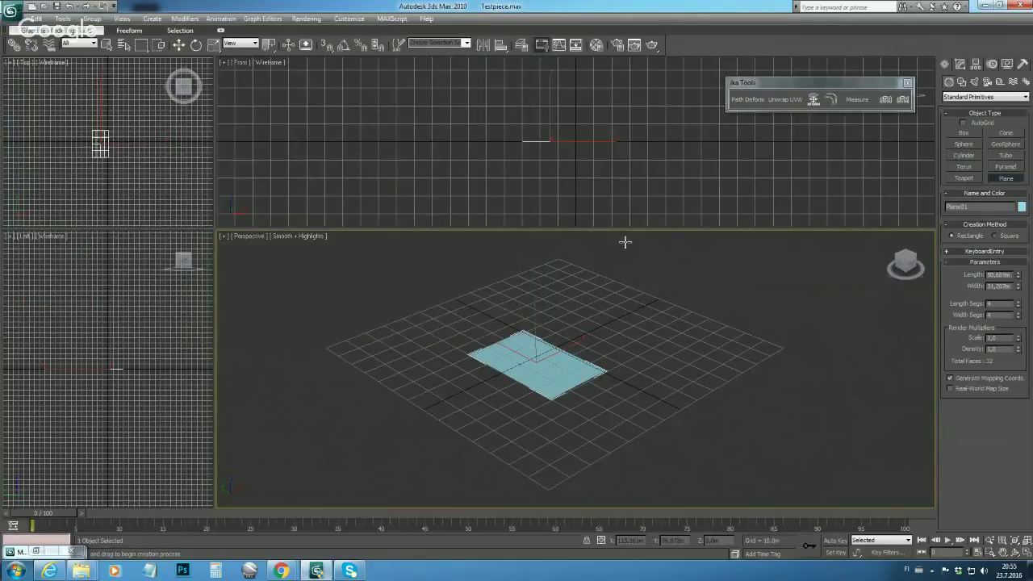